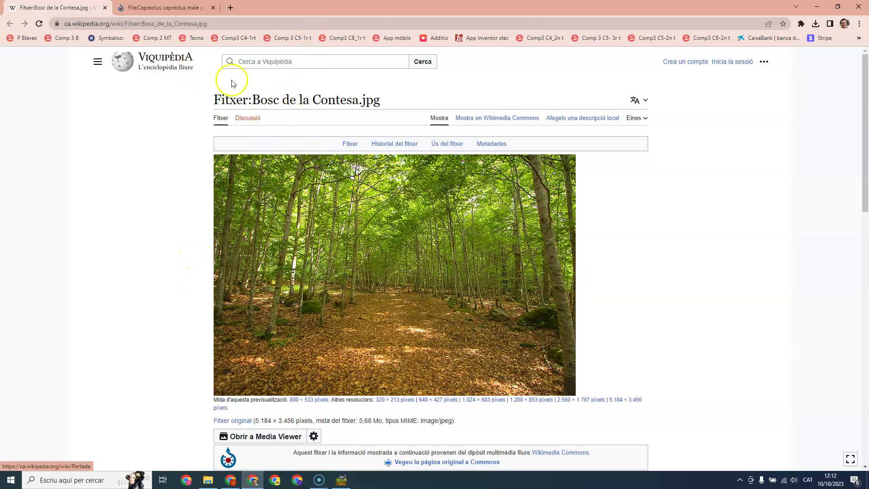
# Step: Review the description and licence details on the Bosc de la Contesa.jpg and Capreolus capreolus male p.jpg file pages
pyautogui.scroll(-4, 289, 101)
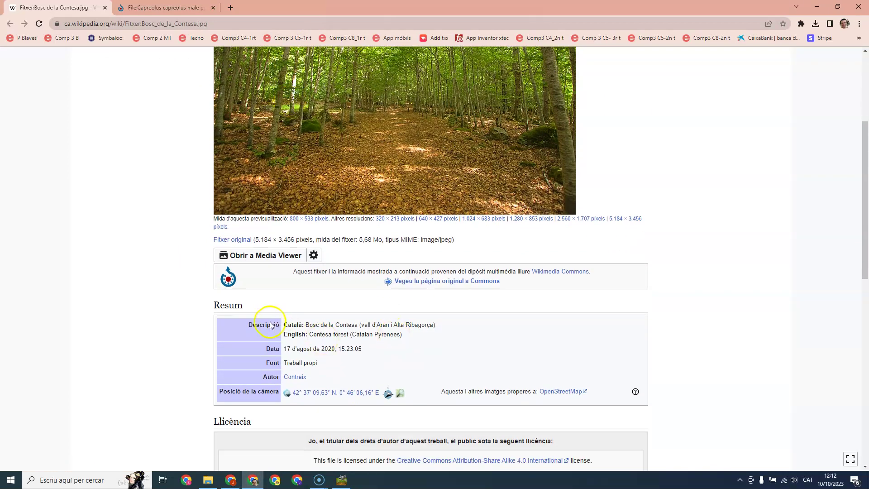
pyautogui.scroll(-4, 332, 382)
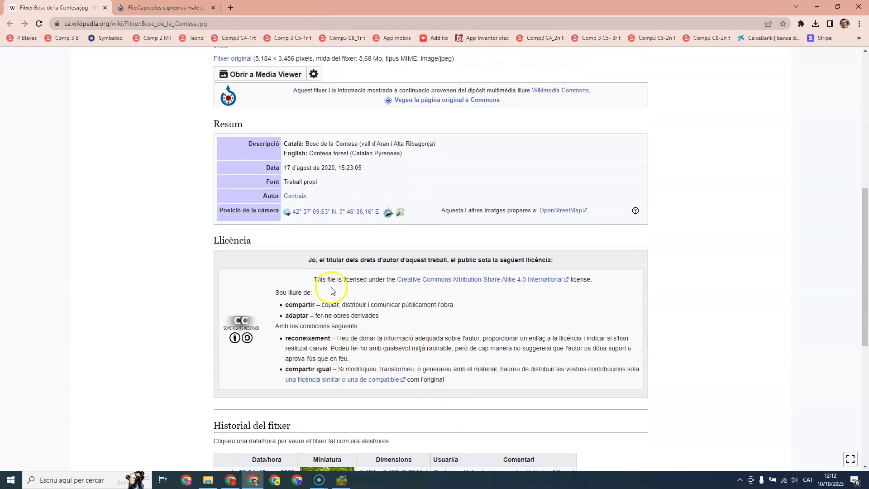
pyautogui.scroll(4, 330, 291)
pyautogui.click(194, 7)
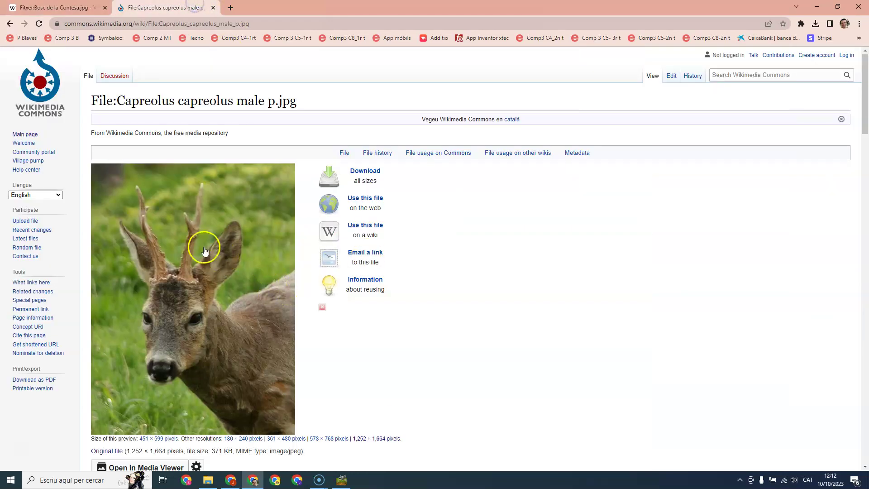
pyautogui.scroll(-3, 204, 245)
pyautogui.scroll(-5, 209, 240)
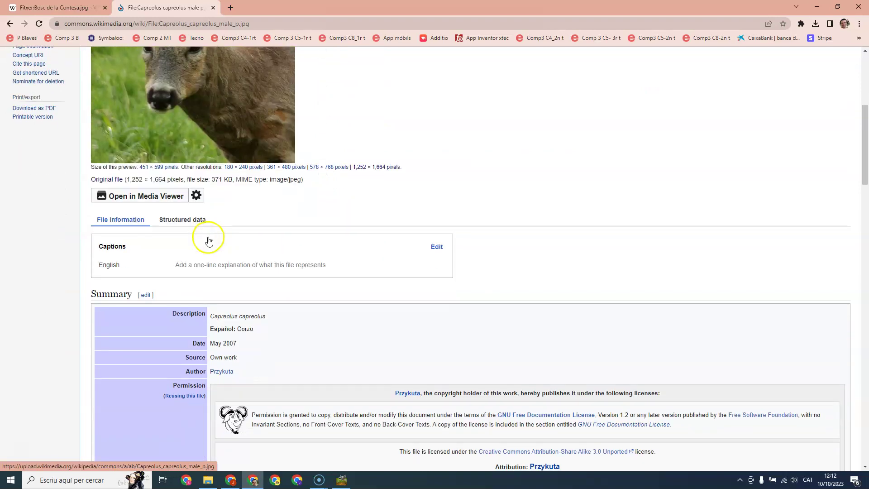
pyautogui.scroll(-2, 276, 286)
pyautogui.scroll(-2, 231, 296)
pyautogui.scroll(4, 233, 297)
# Step: Switch to GIMP and add the text "BOSC" in a text box over the path of the forest photo
pyautogui.click(342, 480)
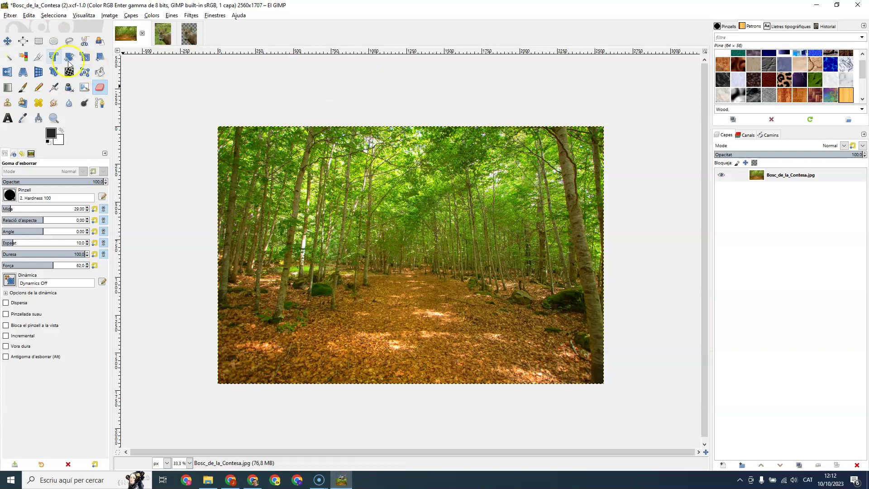
pyautogui.click(7, 41)
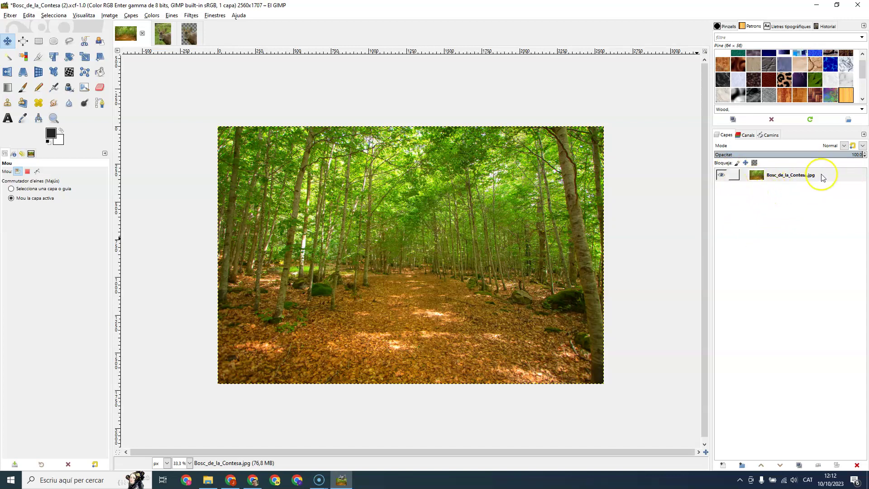
pyautogui.click(835, 175)
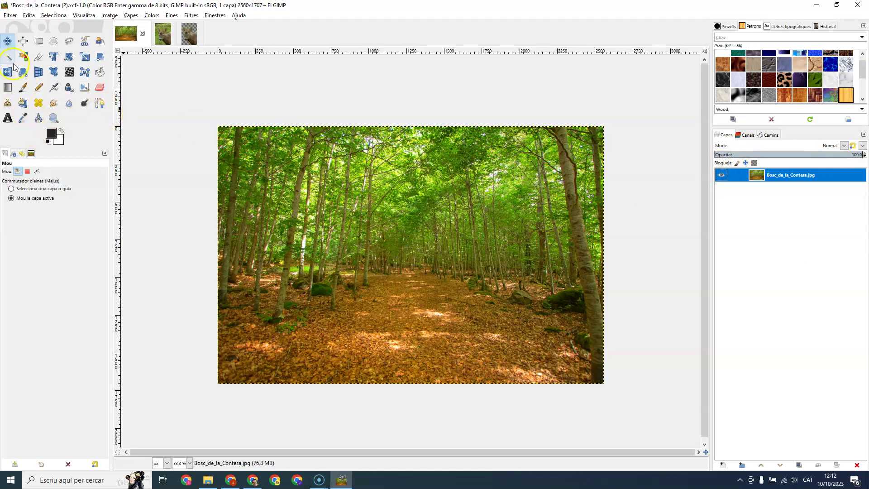
pyautogui.click(7, 119)
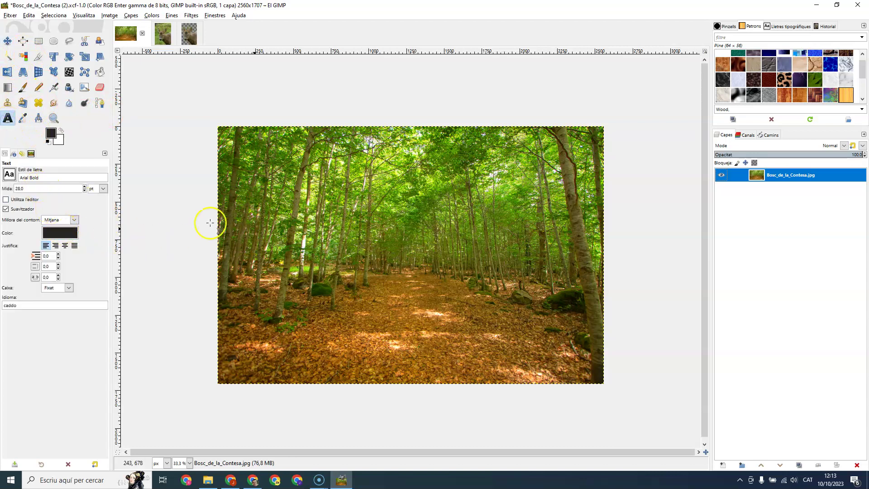
pyautogui.moveTo(374, 296); pyautogui.dragTo(488, 317)
pyautogui.write('BOSC')
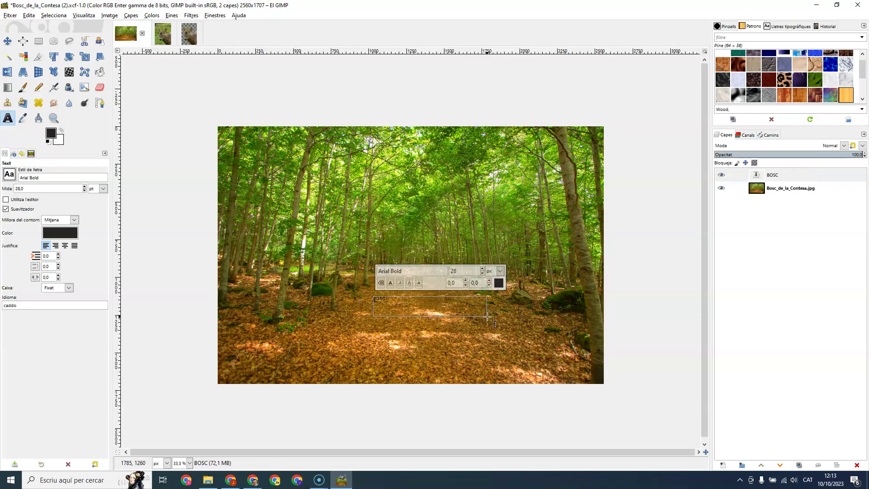
# Step: Set the BOSC text to size 111 px and colour it white (ffffff)
pyautogui.click(403, 305)
pyautogui.moveTo(485, 268); pyautogui.dragTo(483, 268)
pyautogui.click(498, 283)
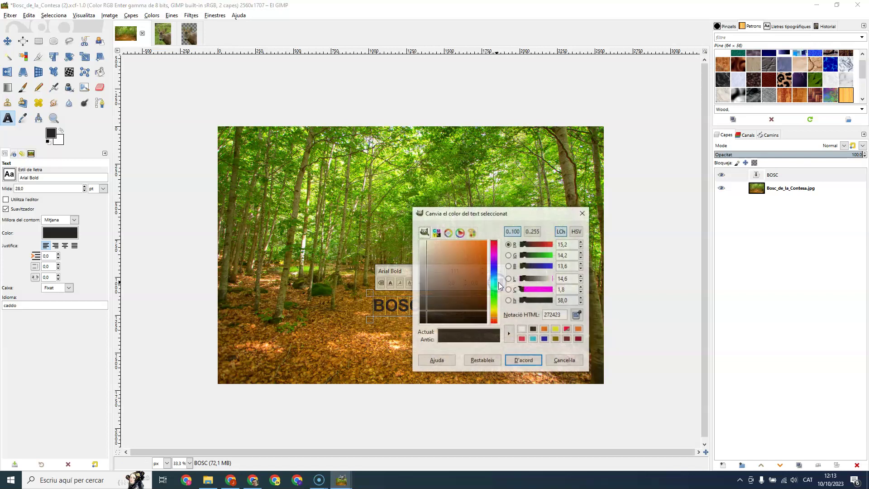
pyautogui.moveTo(437, 313); pyautogui.dragTo(416, 239)
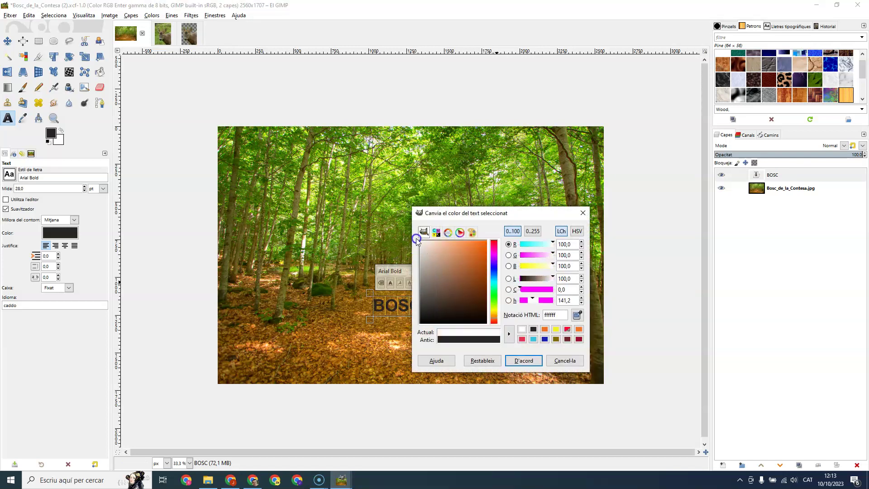
pyautogui.click(524, 360)
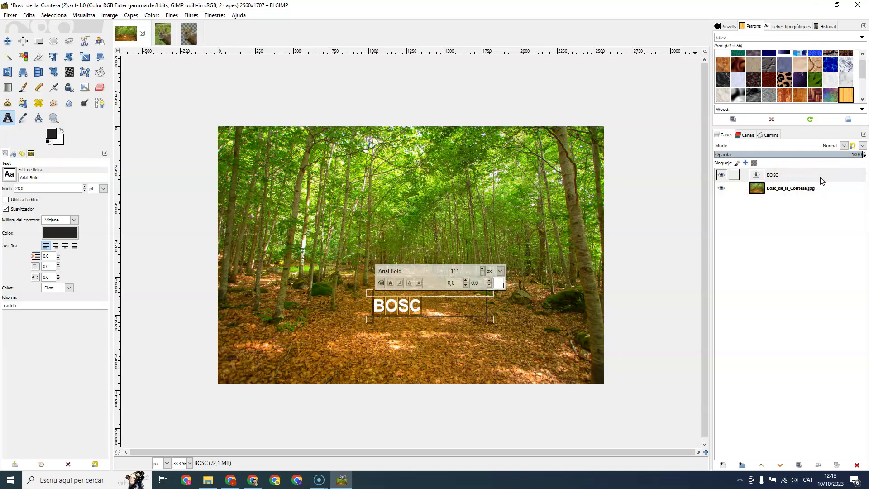
# Step: Place the BOSC layer beneath the forest layer and back on top, and toggle its visibility off and on
pyautogui.click(12, 43)
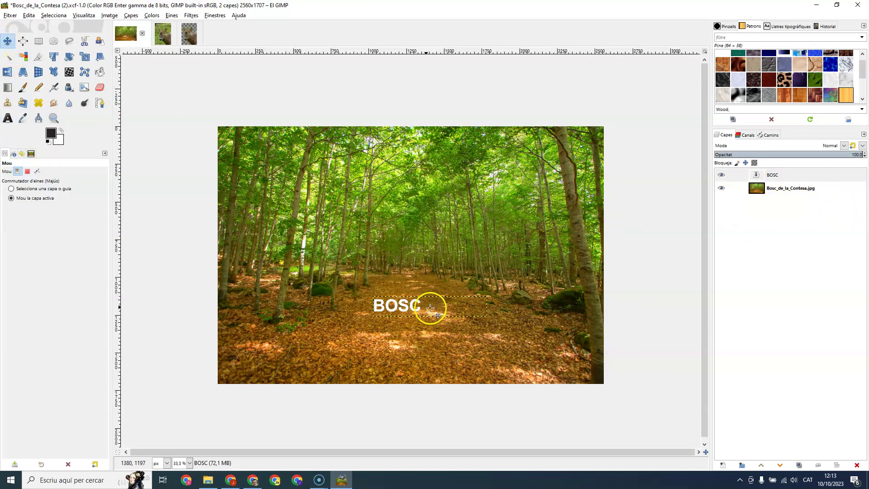
pyautogui.click(816, 177)
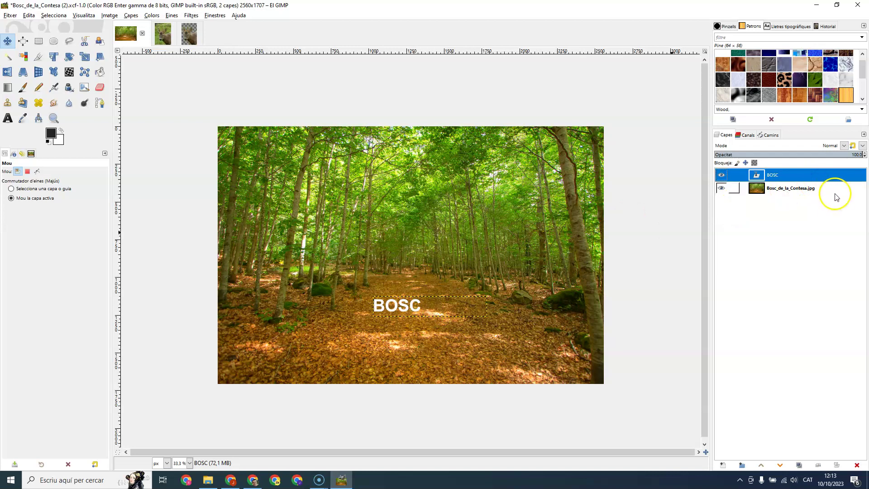
pyautogui.click(832, 189)
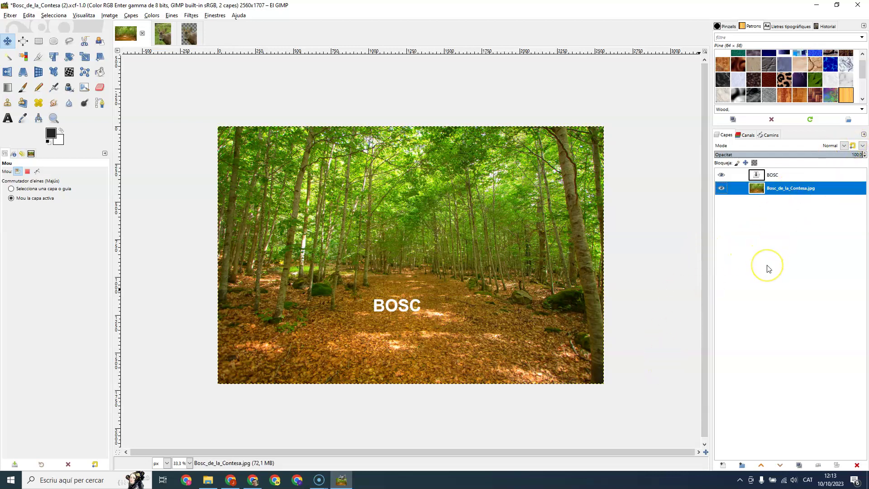
pyautogui.click(800, 182)
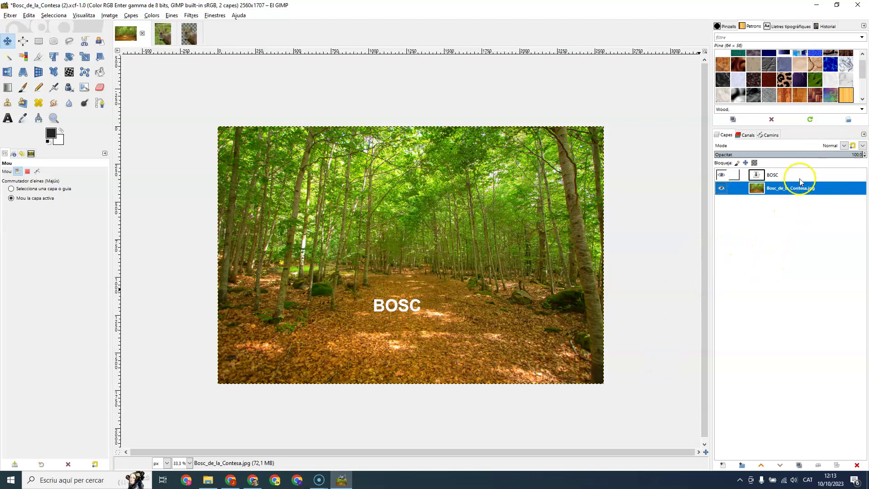
pyautogui.click(809, 191)
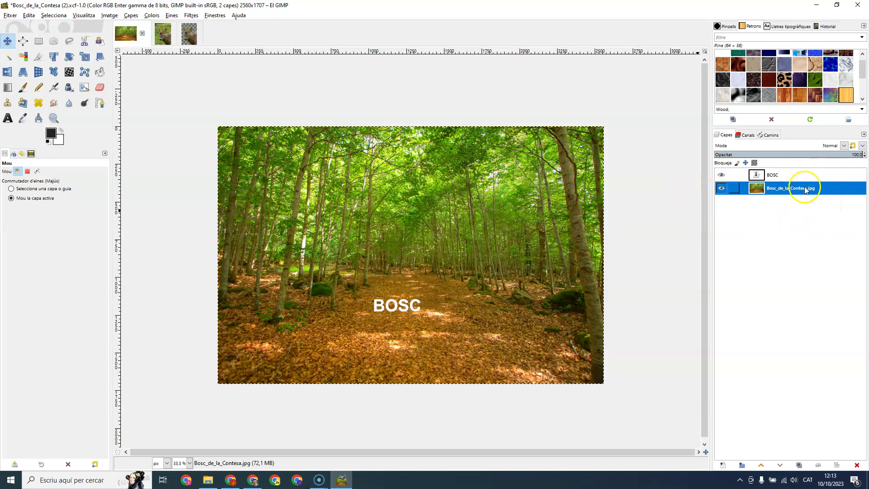
pyautogui.moveTo(818, 176); pyautogui.dragTo(813, 201)
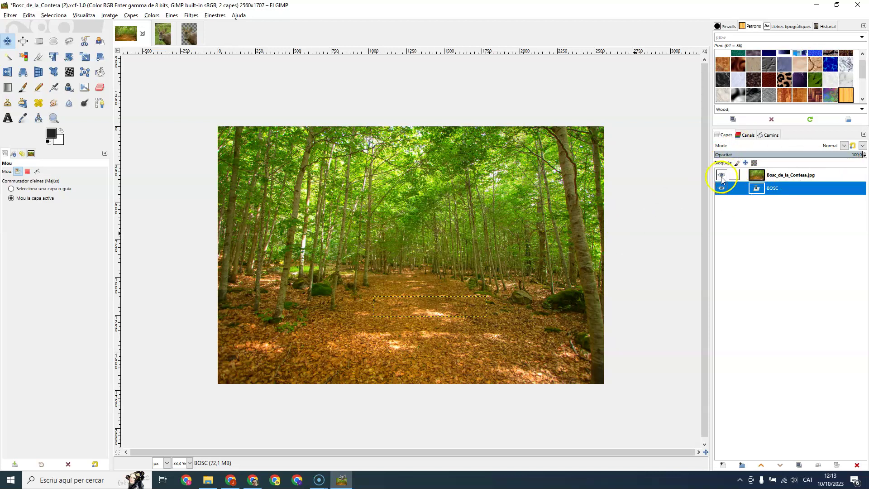
pyautogui.moveTo(824, 189); pyautogui.dragTo(820, 171)
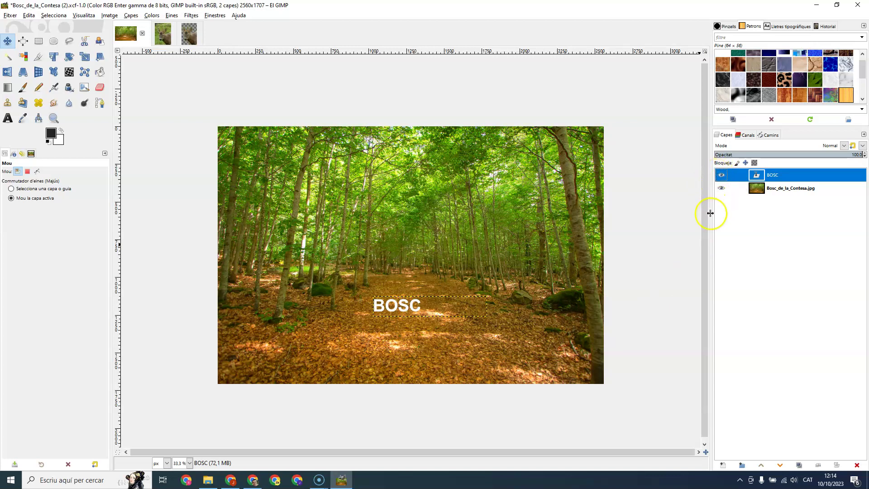
pyautogui.click(721, 176)
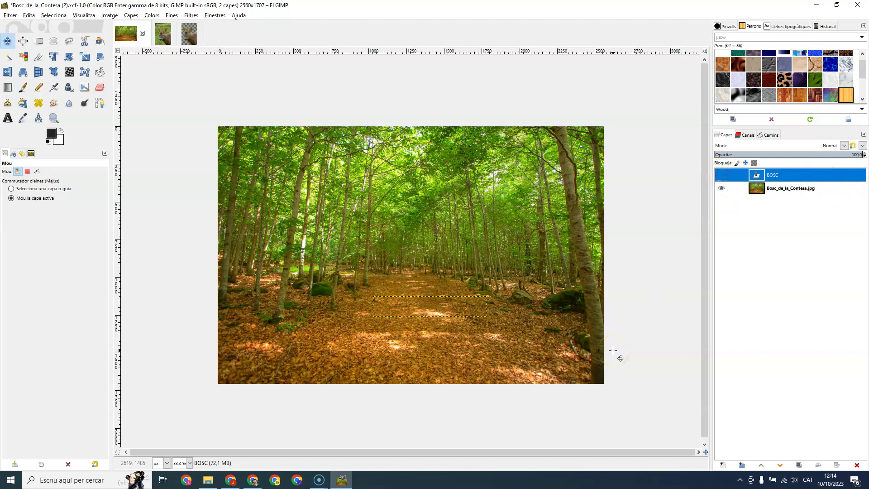
pyautogui.click(721, 175)
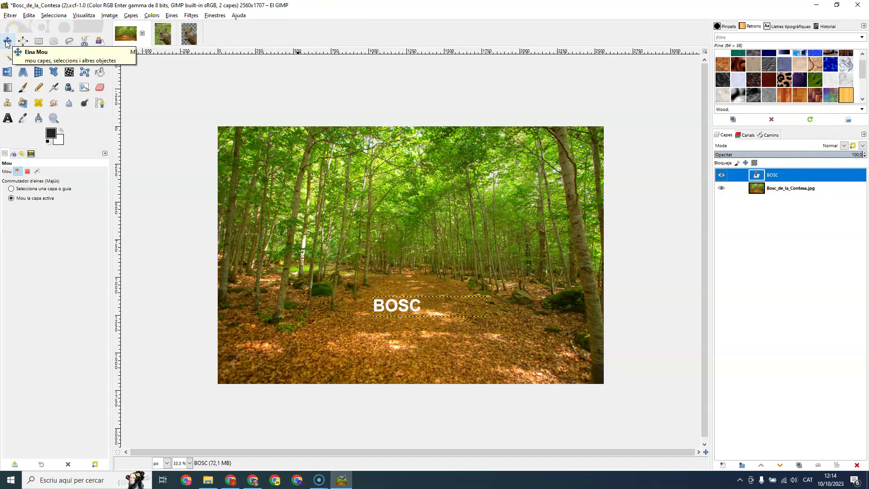
# Step: Move the BOSC text from the forest path up and left into the trees
pyautogui.click(42, 137)
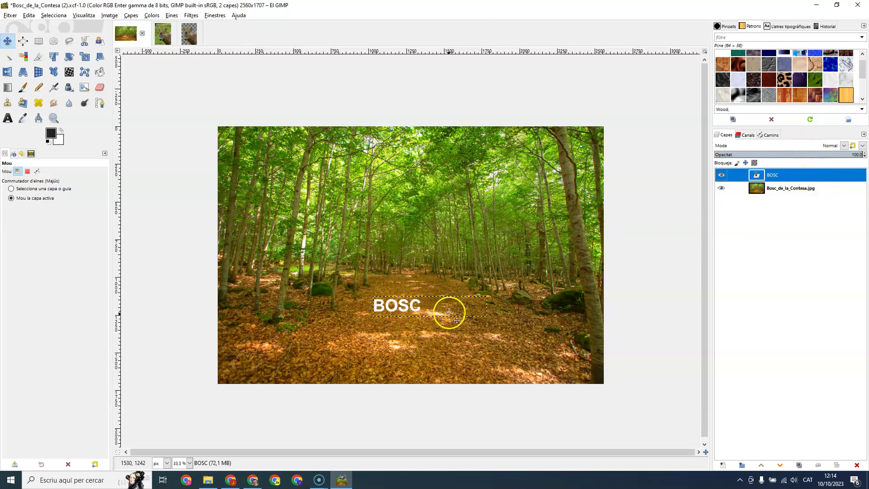
pyautogui.moveTo(446, 305); pyautogui.dragTo(398, 225)
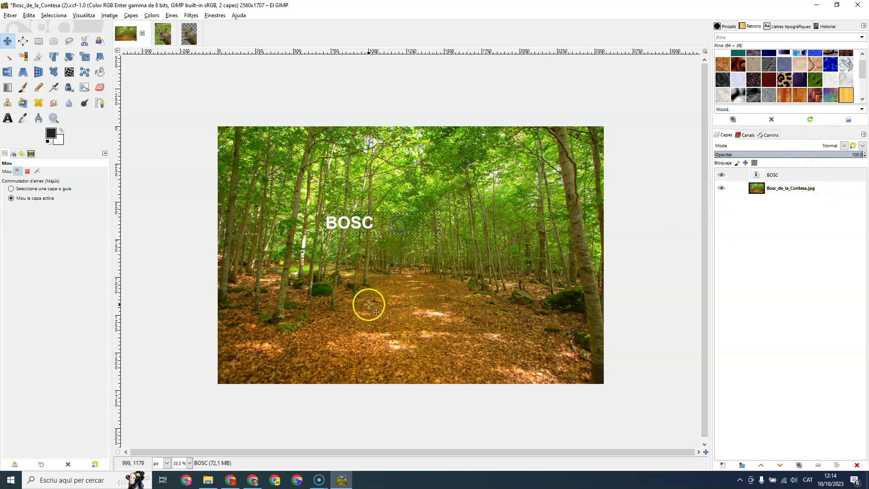
# Step: Shift the Bosc_de_la_Contesa.jpg layer to the right across the canvas and undo the move
pyautogui.click(833, 191)
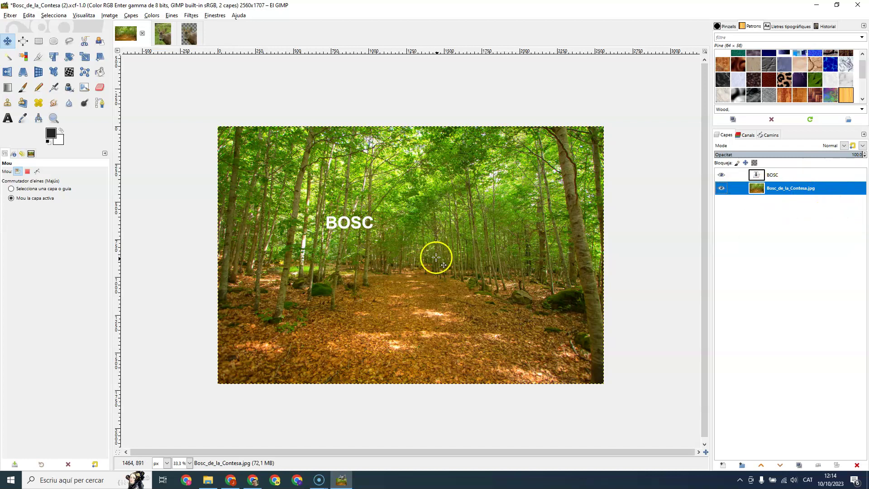
pyautogui.moveTo(363, 222); pyautogui.dragTo(490, 234)
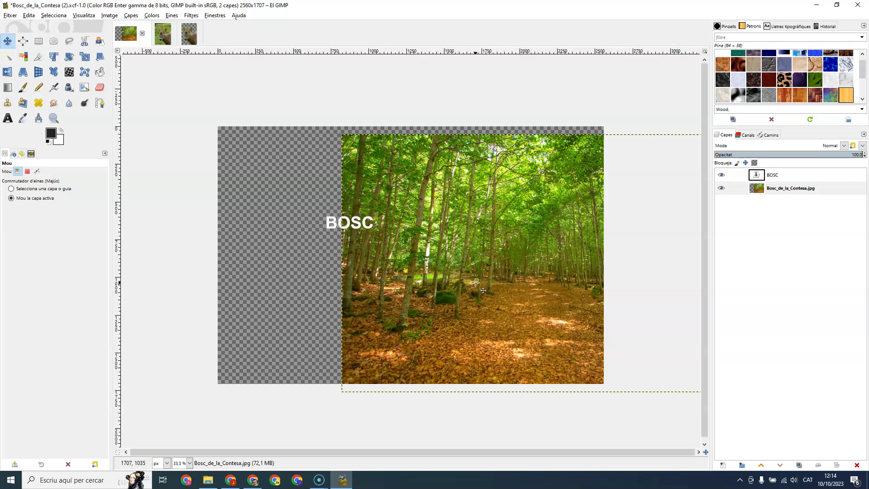
pyautogui.hotkey('ctrl', 'z')
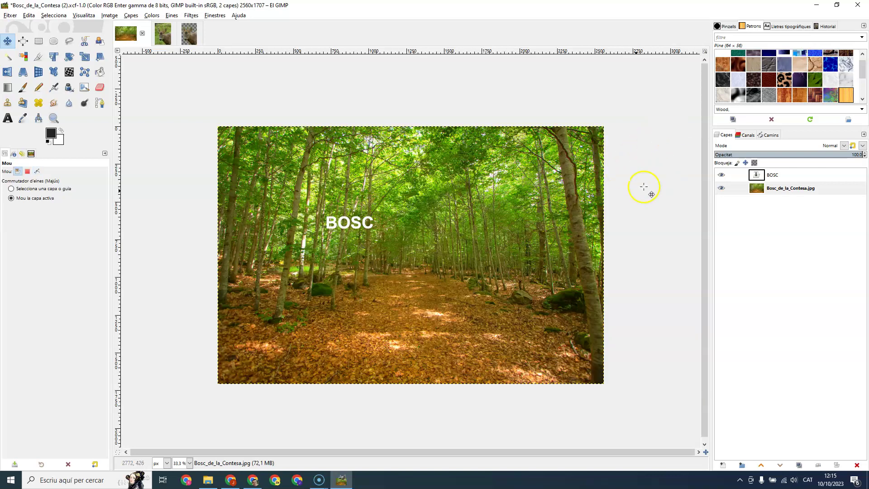
# Step: Lock the position and size of the Bosc_de_la_Contesa.jpg layer and test the lock by trying to move and scale it
pyautogui.click(746, 163)
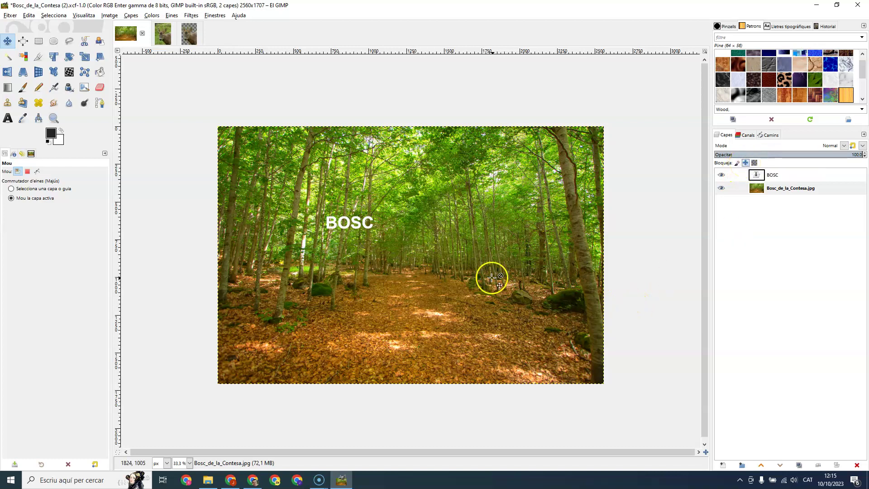
pyautogui.click(837, 189)
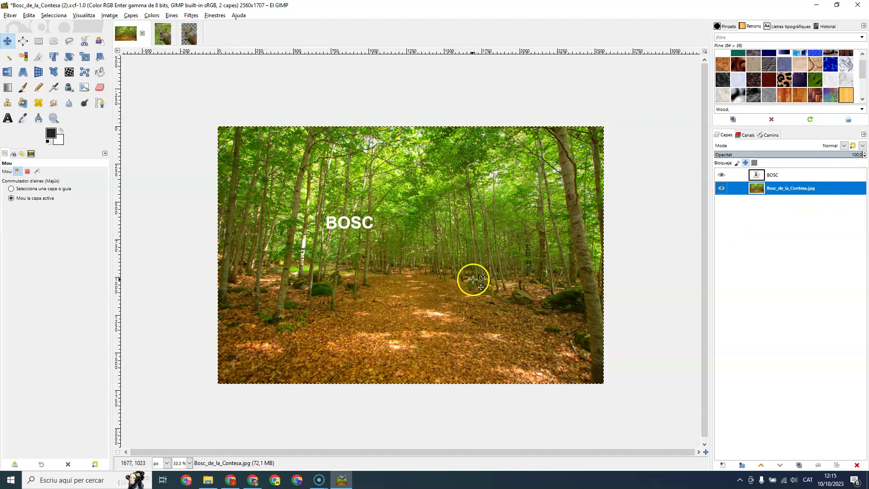
pyautogui.click(428, 299)
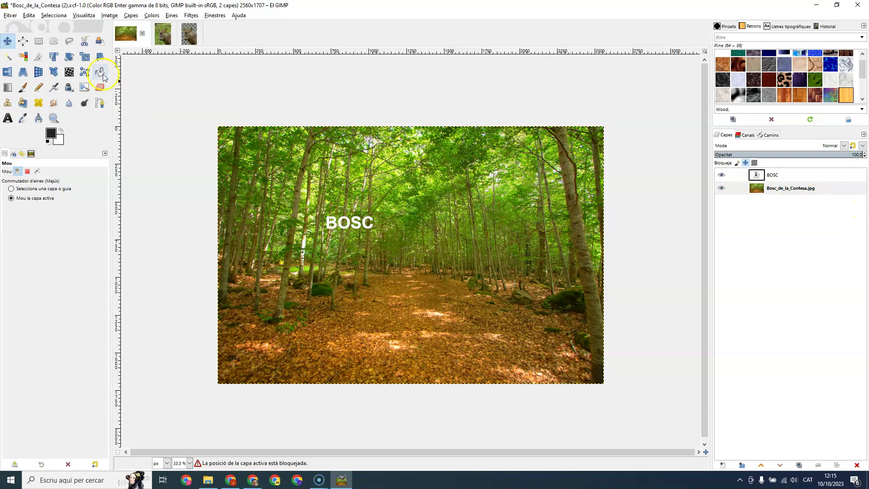
pyautogui.click(84, 58)
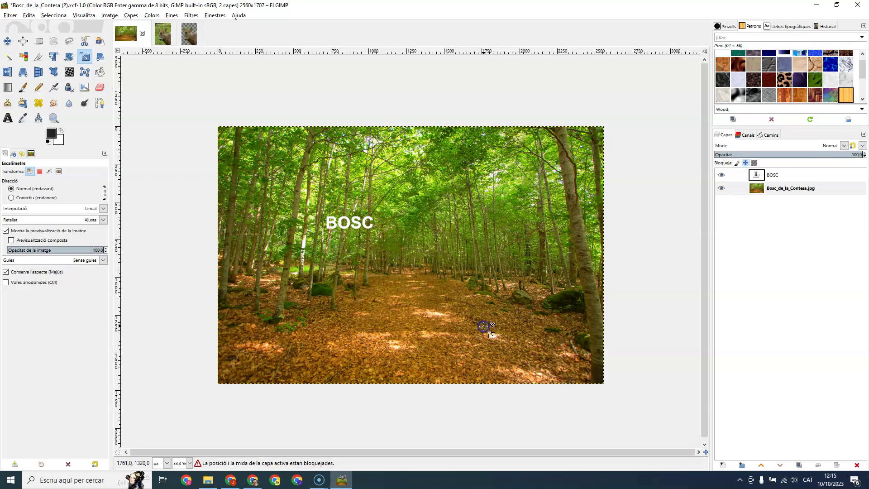
# Step: Move the BOSC text layer up and right into the treetops, slightly right of the photo's centre
pyautogui.click(817, 176)
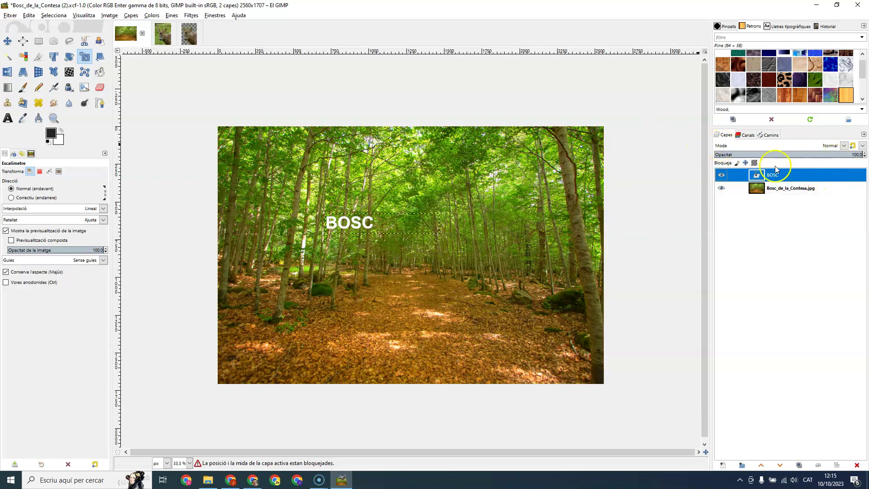
pyautogui.click(8, 44)
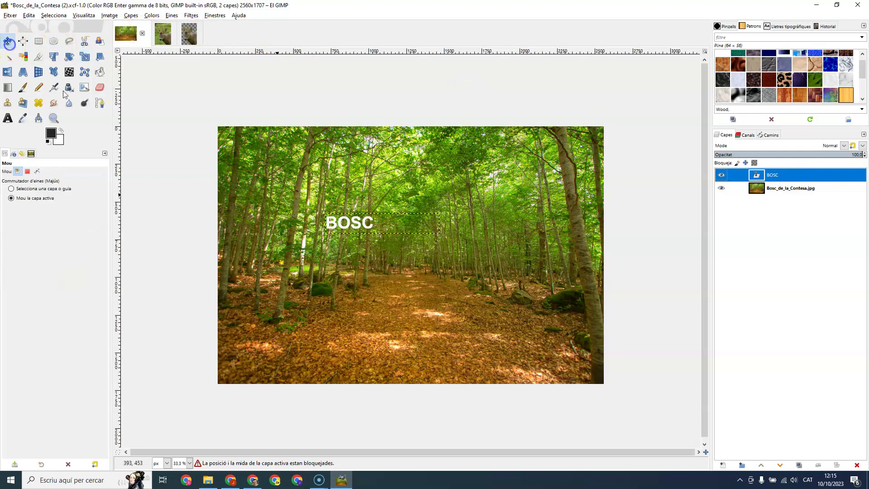
pyautogui.moveTo(401, 220); pyautogui.dragTo(510, 170)
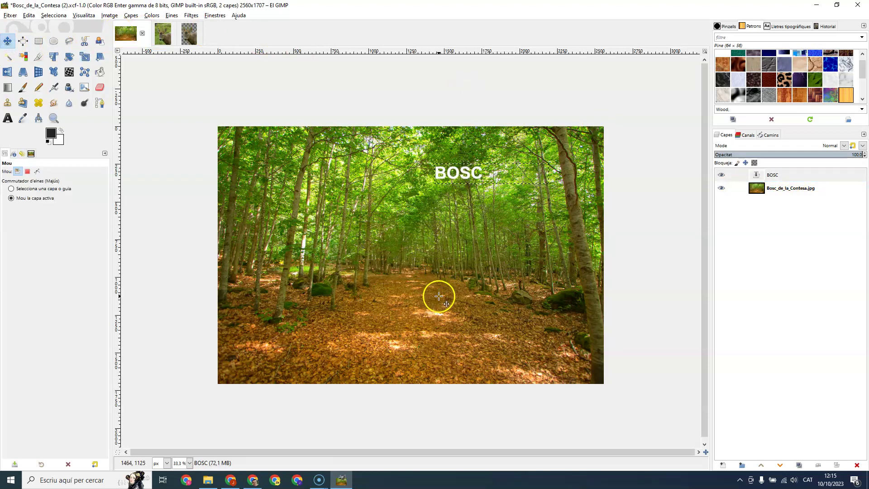
# Step: Lock the pixels of the Bosc_de_la_Contesa.jpg layer and test the lock by trying to draw on the path with the Pencil
pyautogui.click(836, 190)
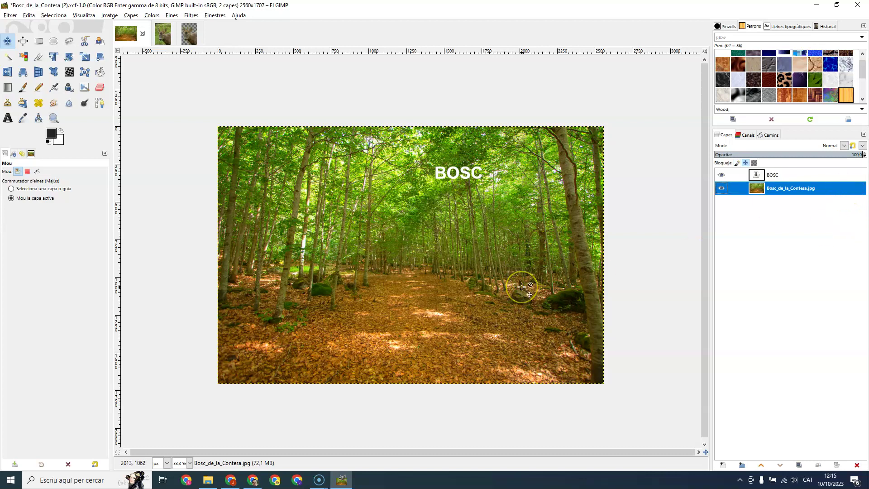
pyautogui.click(39, 87)
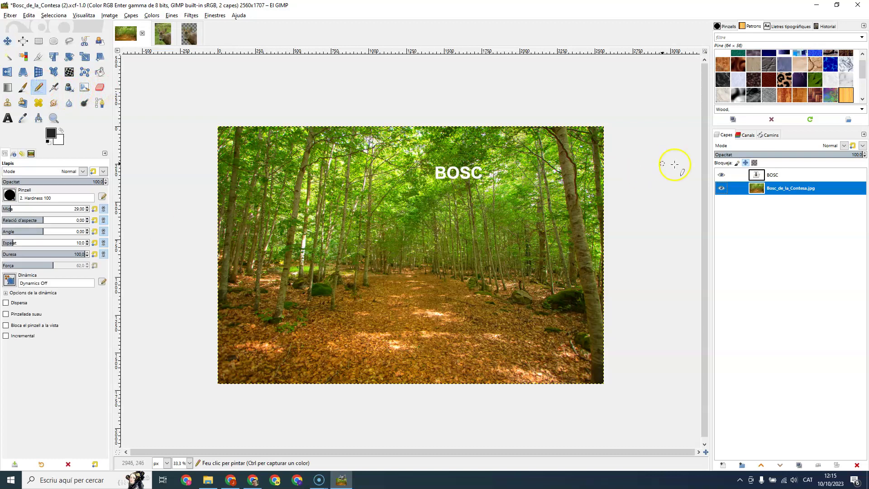
pyautogui.click(837, 190)
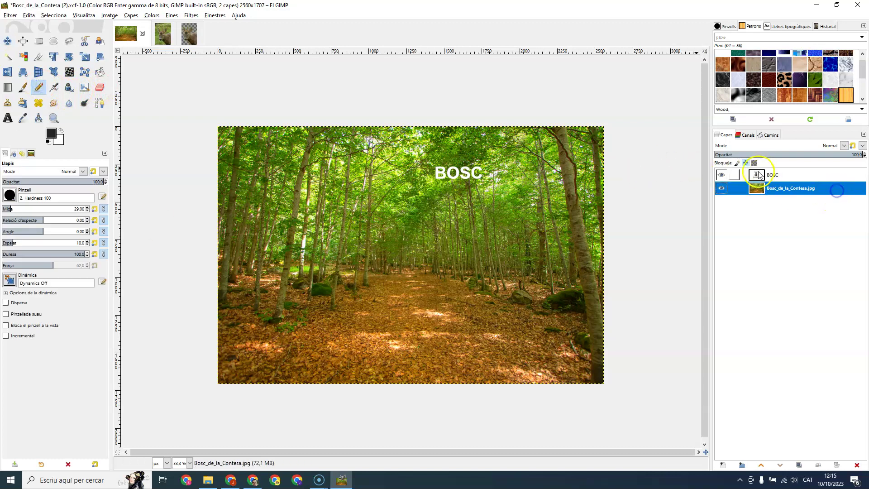
pyautogui.click(737, 163)
pyautogui.moveTo(373, 298)
pyautogui.mouseDown()
pyautogui.moveTo(344, 307)
pyautogui.moveTo(358, 291)
pyautogui.moveTo(433, 273)
pyautogui.moveTo(414, 281)
pyautogui.mouseUp()
pyautogui.moveTo(521, 283)
pyautogui.mouseDown()
pyautogui.moveTo(372, 259)
pyautogui.moveTo(453, 305)
pyautogui.moveTo(400, 312)
pyautogui.mouseUp()
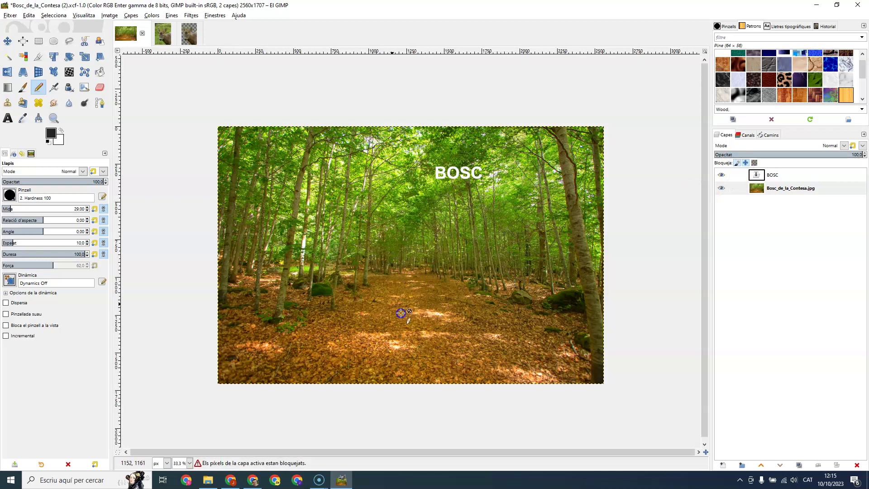
pyautogui.moveTo(442, 285)
pyautogui.mouseDown()
pyautogui.moveTo(366, 262)
pyautogui.moveTo(425, 288)
pyautogui.moveTo(427, 317)
pyautogui.mouseUp()
# Step: Unlock the pixels of the forest photo layer, draw a looping Pencil scribble over the path and undo it
pyautogui.click(736, 163)
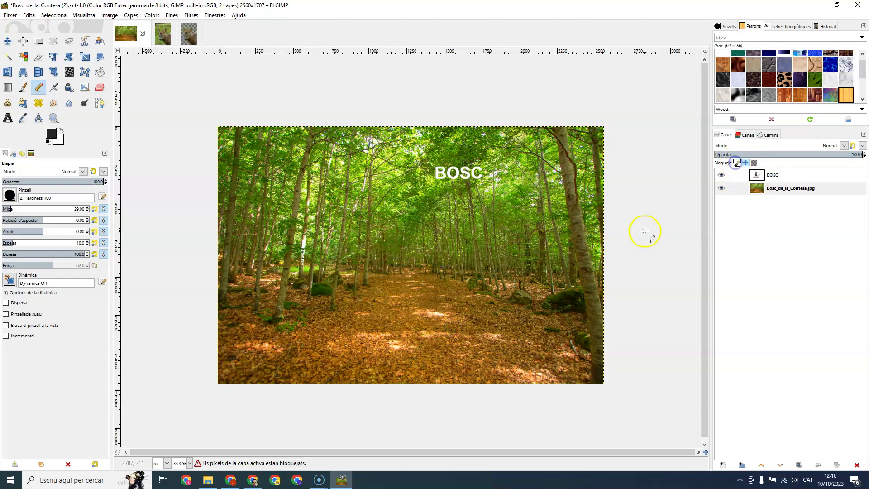
pyautogui.moveTo(375, 271)
pyautogui.mouseDown()
pyautogui.moveTo(428, 253)
pyautogui.moveTo(443, 306)
pyautogui.moveTo(484, 313)
pyautogui.moveTo(492, 238)
pyautogui.moveTo(455, 263)
pyautogui.moveTo(446, 301)
pyautogui.mouseUp()
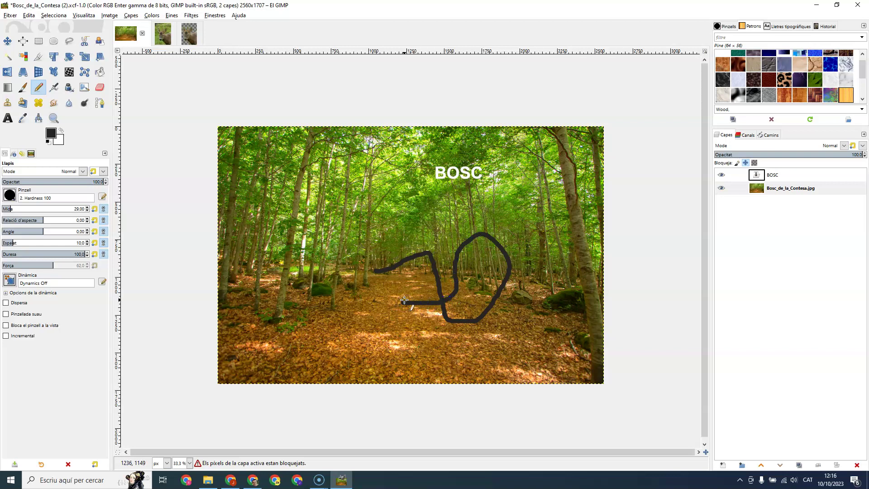
pyautogui.hotkey('ctrl', 'z')
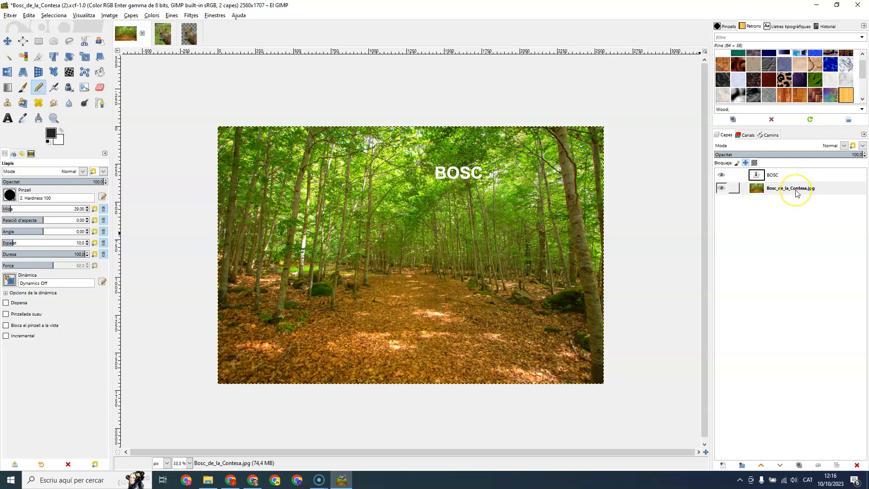
# Step: Erase a looping freehand stroke across the forest path with the Eraser on the photo layer
pyautogui.click(99, 87)
pyautogui.moveTo(398, 277)
pyautogui.mouseDown()
pyautogui.moveTo(442, 263)
pyautogui.moveTo(434, 313)
pyautogui.moveTo(454, 331)
pyautogui.moveTo(492, 289)
pyautogui.mouseUp()
pyautogui.moveTo(475, 324); pyautogui.dragTo(481, 325)
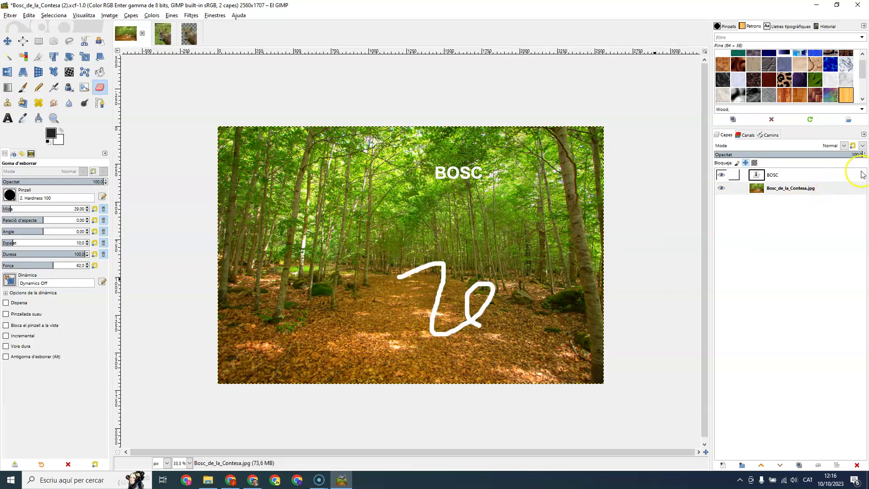
# Step: Add an alpha channel to the Bosc_de_la_Contesa.jpg layer, erase strokes among the right-hand trees, and undo all the erasing and the channel
pyautogui.rightClick(831, 191)
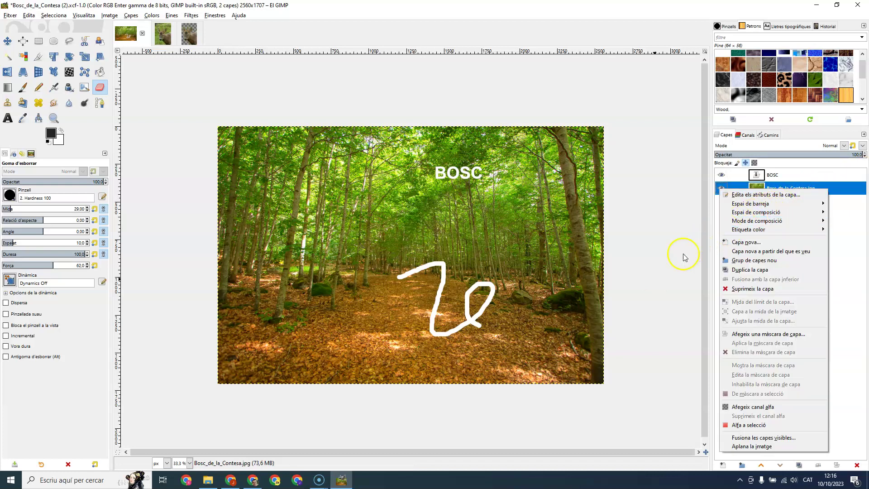
pyautogui.click(765, 410)
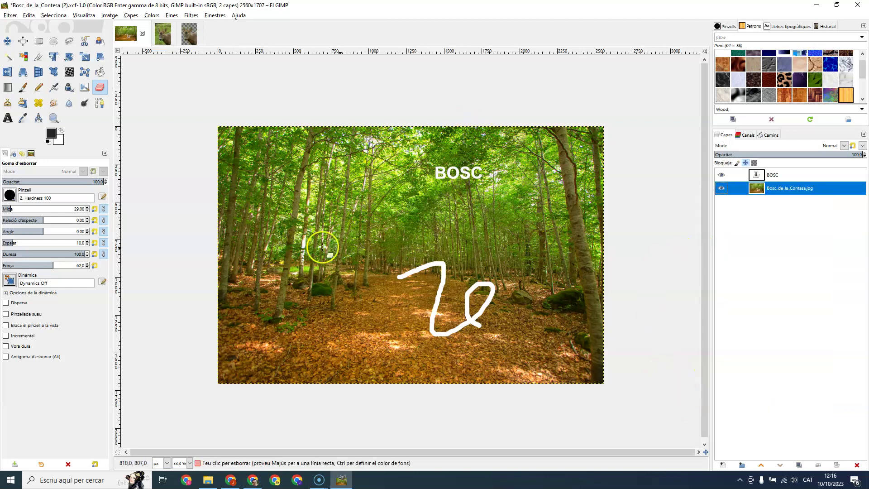
pyautogui.moveTo(558, 258)
pyautogui.mouseDown()
pyautogui.moveTo(541, 266)
pyautogui.moveTo(528, 235)
pyautogui.mouseUp()
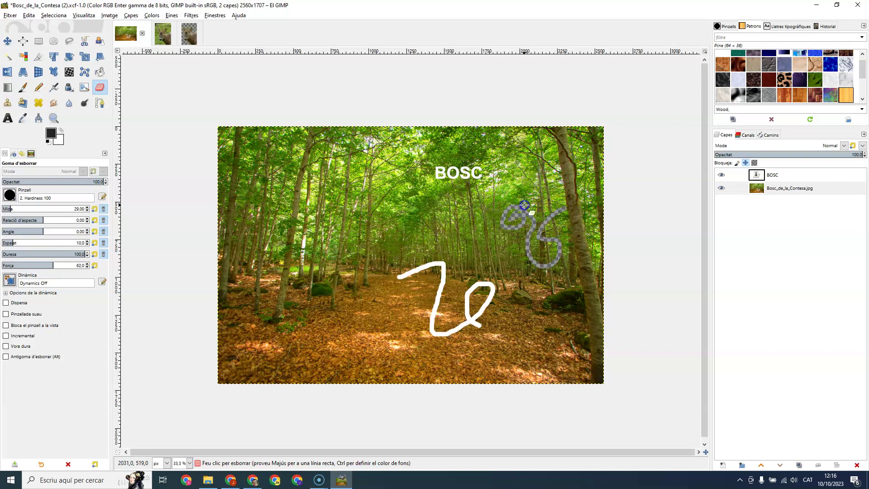
pyautogui.moveTo(498, 234)
pyautogui.mouseDown()
pyautogui.moveTo(519, 235)
pyautogui.moveTo(548, 204)
pyautogui.mouseUp()
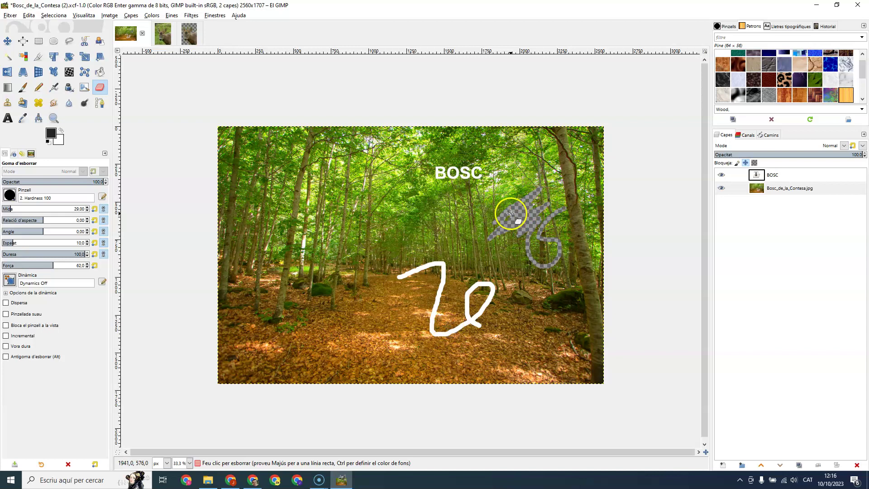
pyautogui.moveTo(510, 213)
pyautogui.mouseDown()
pyautogui.moveTo(525, 226)
pyautogui.moveTo(514, 224)
pyautogui.moveTo(532, 216)
pyautogui.moveTo(520, 232)
pyautogui.mouseUp()
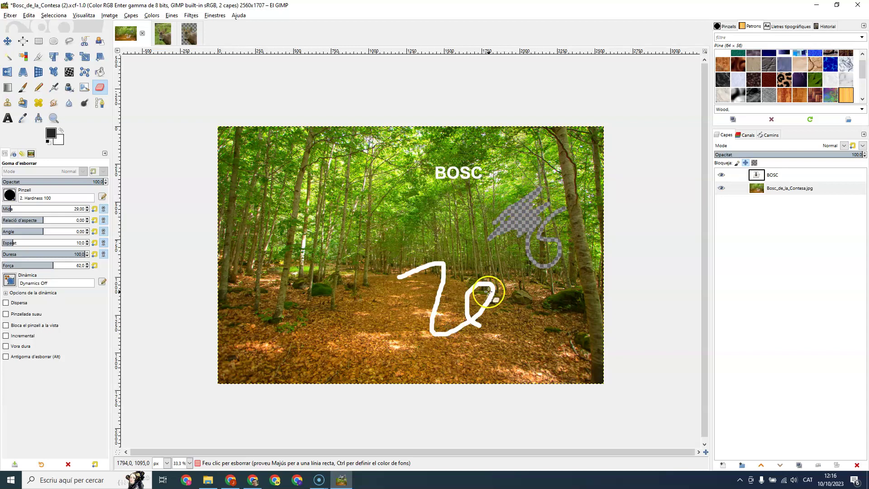
pyautogui.hotkey('ctrl', 'z')
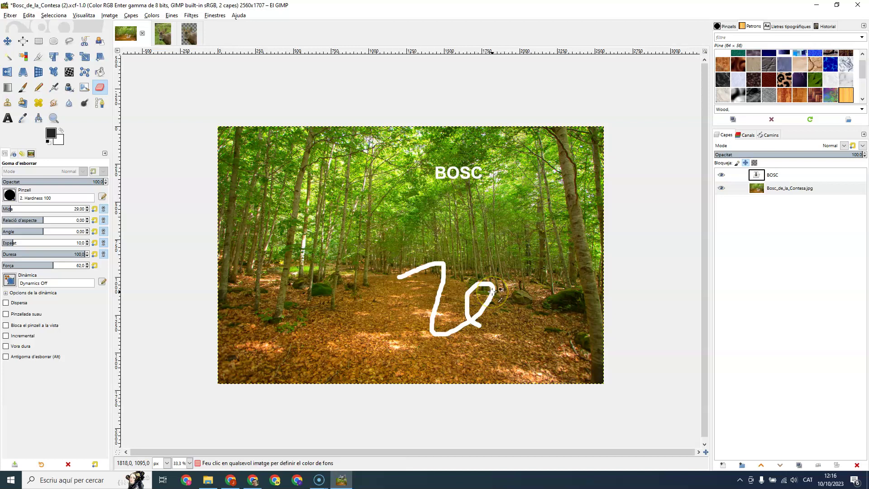
pyautogui.hotkey('ctrl', 'z')
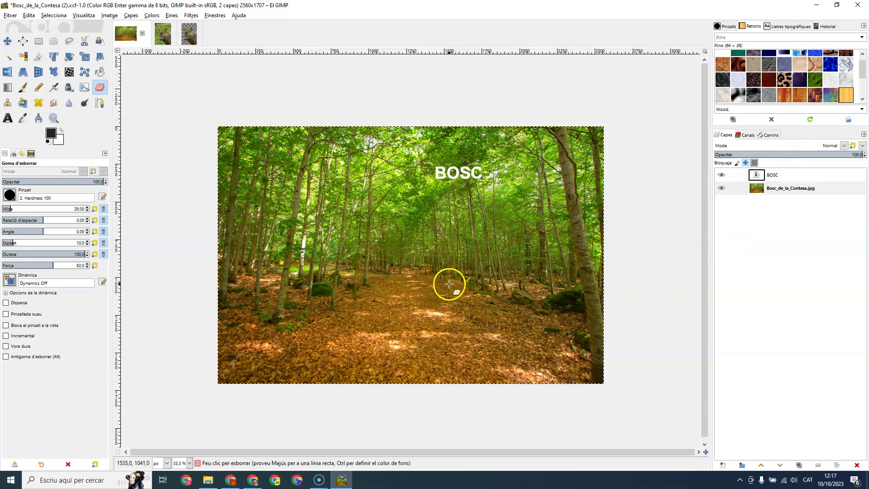
# Step: Test the alpha channel lock on the forest photo layer by erasing several short strokes across the right half of the photo
pyautogui.click(754, 163)
pyautogui.moveTo(500, 256); pyautogui.dragTo(582, 247)
pyautogui.moveTo(519, 289)
pyautogui.mouseDown()
pyautogui.moveTo(572, 278)
pyautogui.moveTo(508, 291)
pyautogui.moveTo(553, 318)
pyautogui.mouseUp()
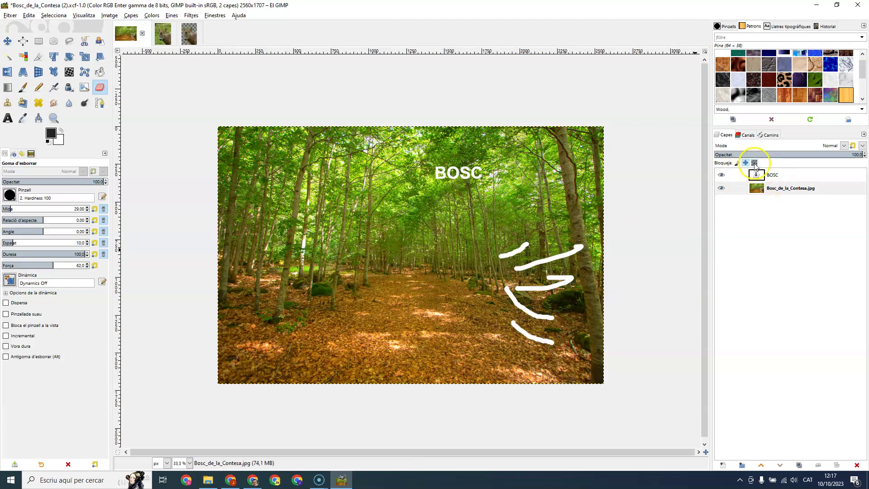
pyautogui.moveTo(452, 264); pyautogui.dragTo(497, 235)
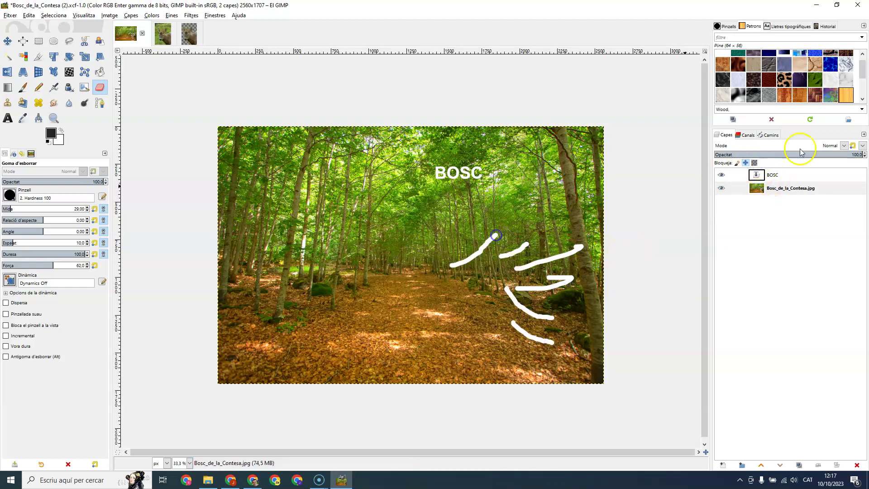
# Step: Add an alpha channel to the photo layer, erase a zigzag above the path, and undo it along with the earlier test strokes
pyautogui.rightClick(788, 192)
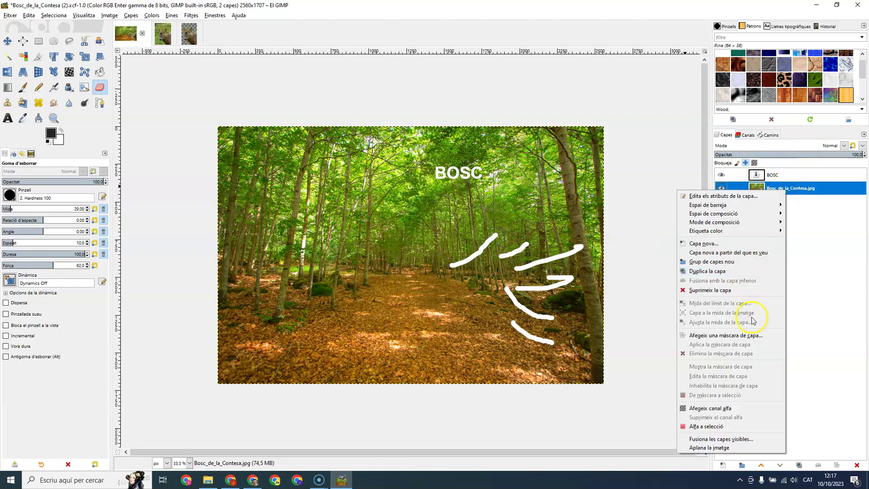
pyautogui.click(719, 409)
pyautogui.moveTo(393, 255)
pyautogui.mouseDown()
pyautogui.moveTo(459, 226)
pyautogui.moveTo(422, 268)
pyautogui.mouseUp()
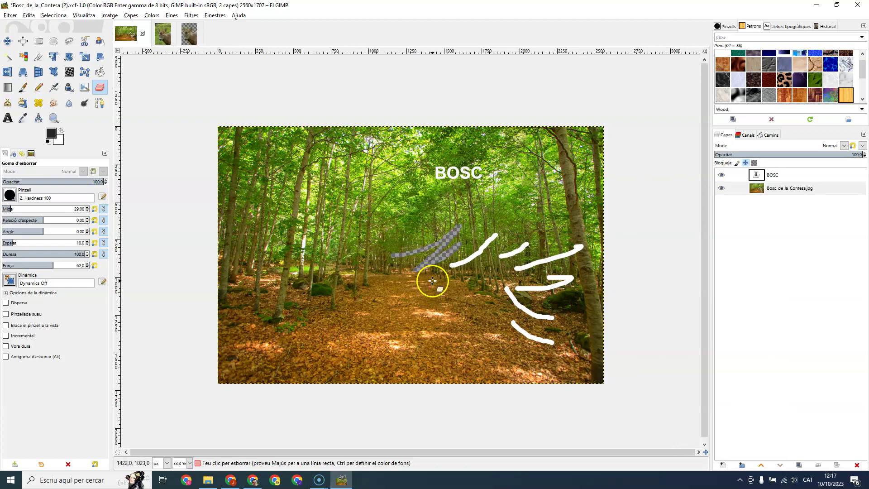
pyautogui.hotkey('ctrl', 'z')
pyautogui.hotkey('ctrl', 'z')
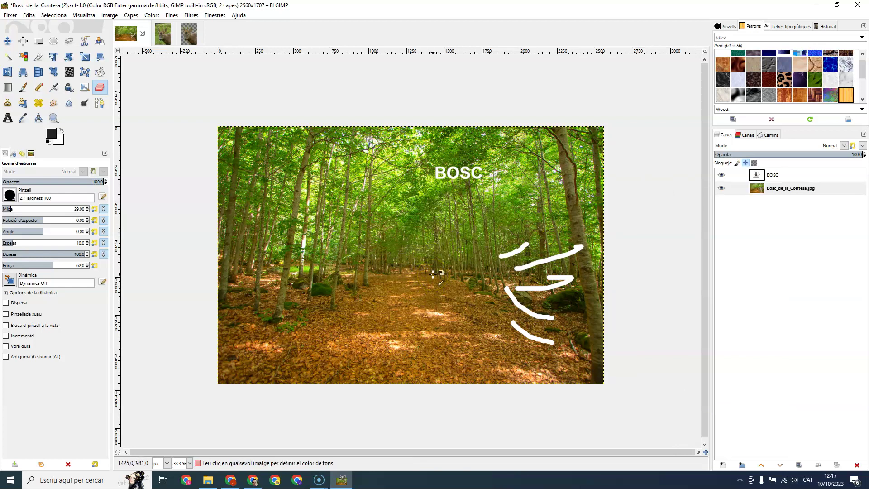
pyautogui.hotkey('ctrl', 'z')
pyautogui.hotkey('ctrl', 'z')
pyautogui.hotkey('ctrl', 'z')
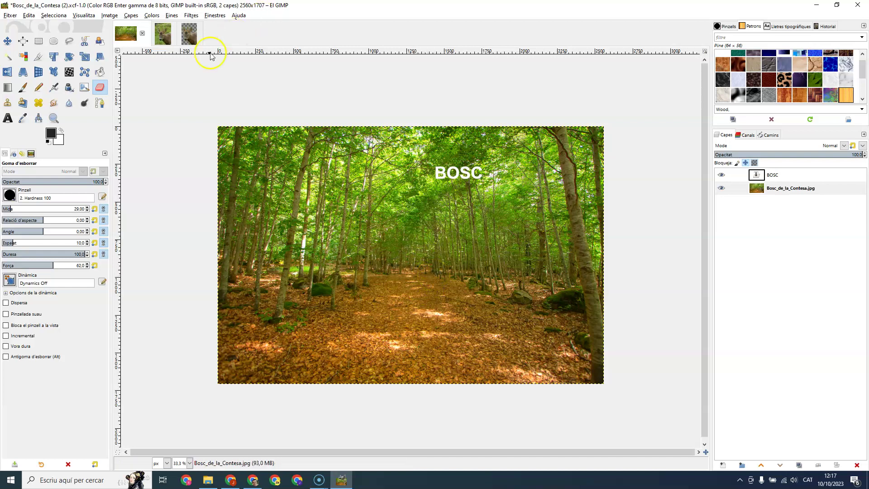
# Step: Look over the original deer photo and copy the cut-out deer from the untitled image with the transparent background
pyautogui.click(190, 36)
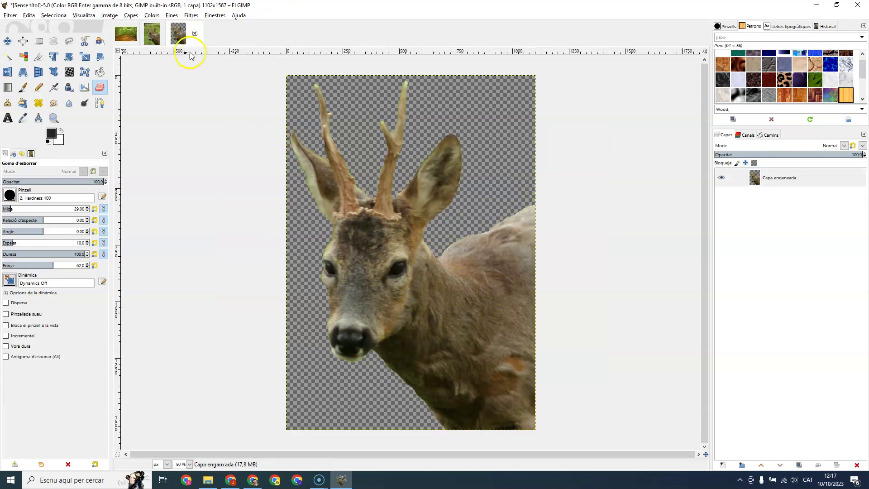
pyautogui.click(157, 43)
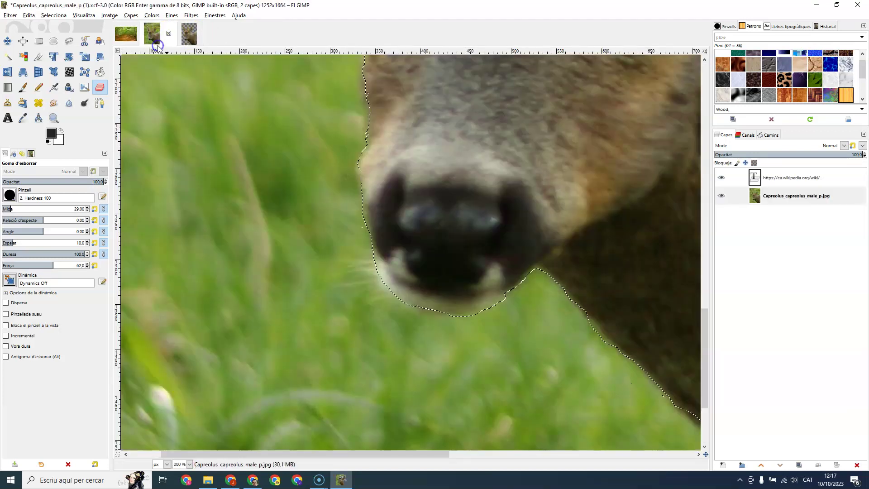
pyautogui.scroll(5, 331, 196)
pyautogui.click(189, 34)
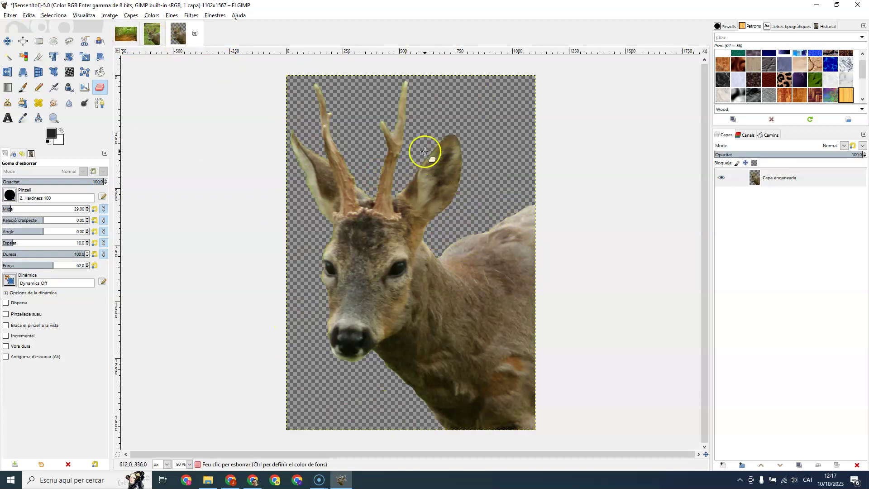
pyautogui.click(29, 16)
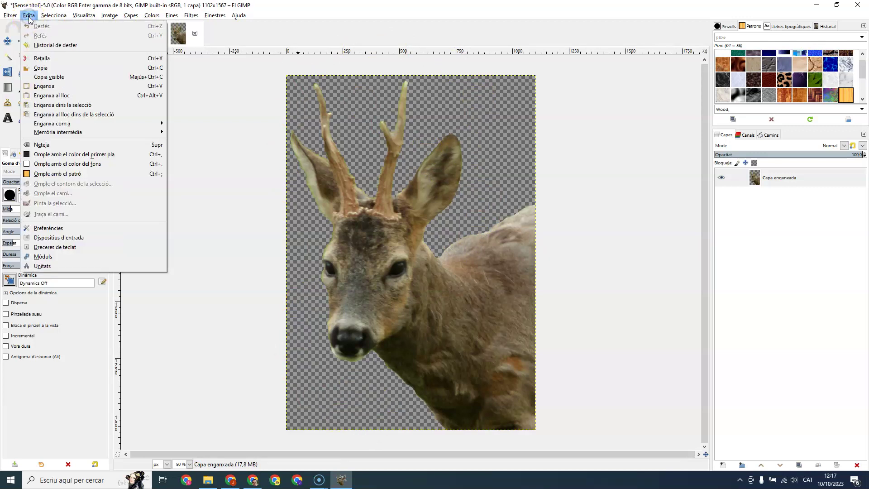
pyautogui.click(49, 68)
# Step: Paste the copied deer into the forest image as a new layer
pyautogui.click(126, 33)
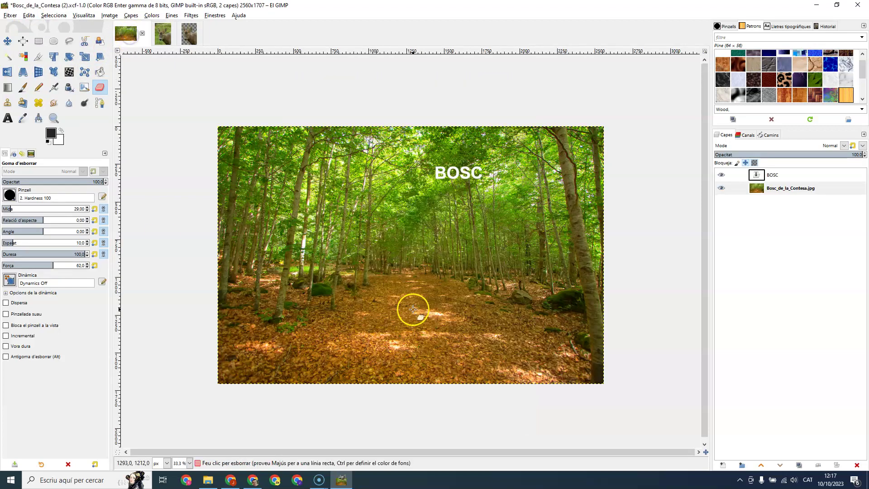
pyautogui.click(29, 18)
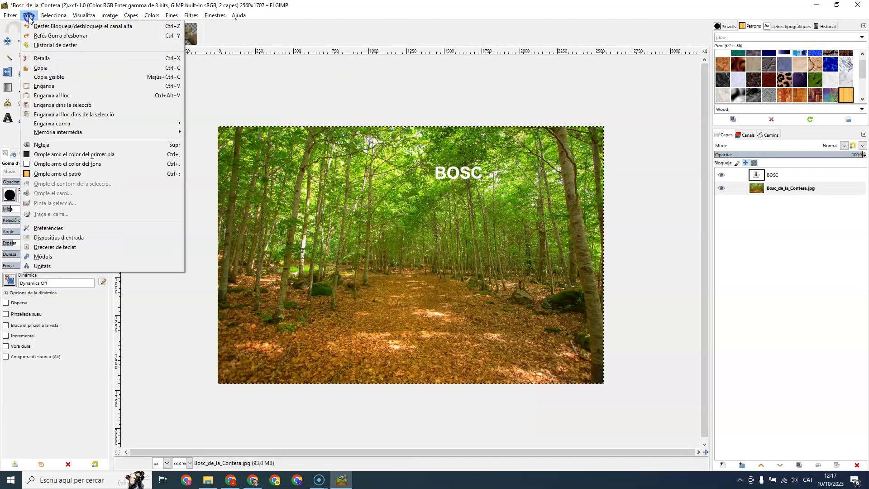
pyautogui.moveTo(63, 124)
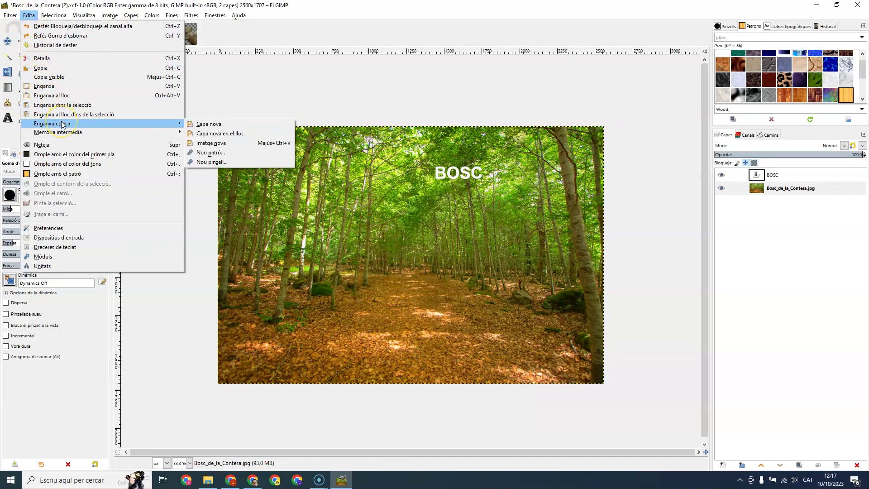
pyautogui.click(215, 128)
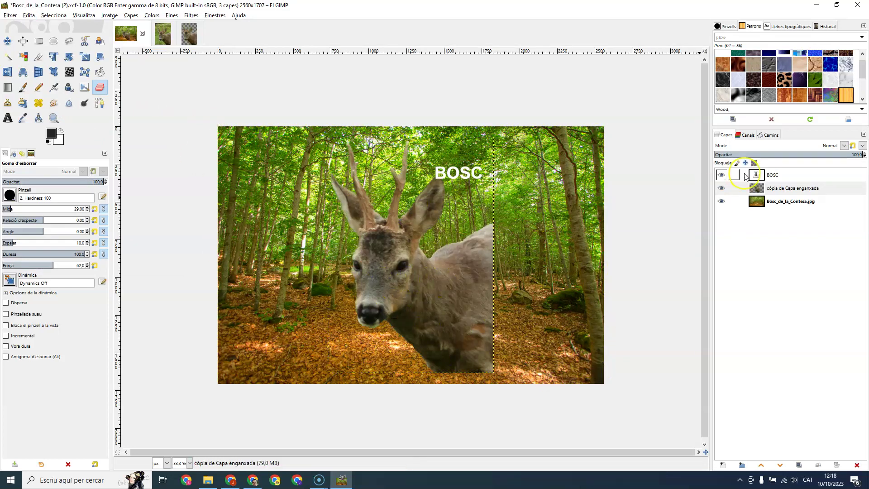
# Step: Move the deer layer to the photo's lower-right corner and the BOSC text layer to the upper-left trees
pyautogui.click(831, 189)
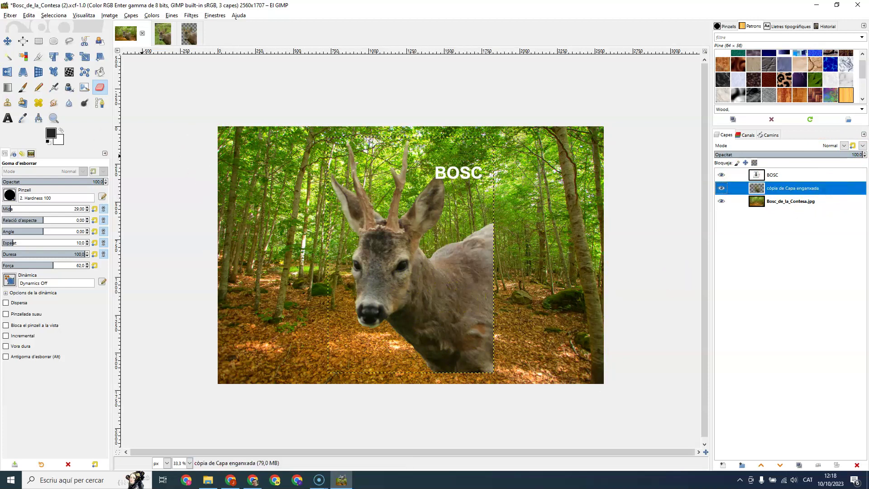
pyautogui.click(8, 41)
pyautogui.moveTo(411, 303)
pyautogui.mouseDown()
pyautogui.moveTo(464, 324)
pyautogui.moveTo(498, 295)
pyautogui.moveTo(517, 319)
pyautogui.mouseUp()
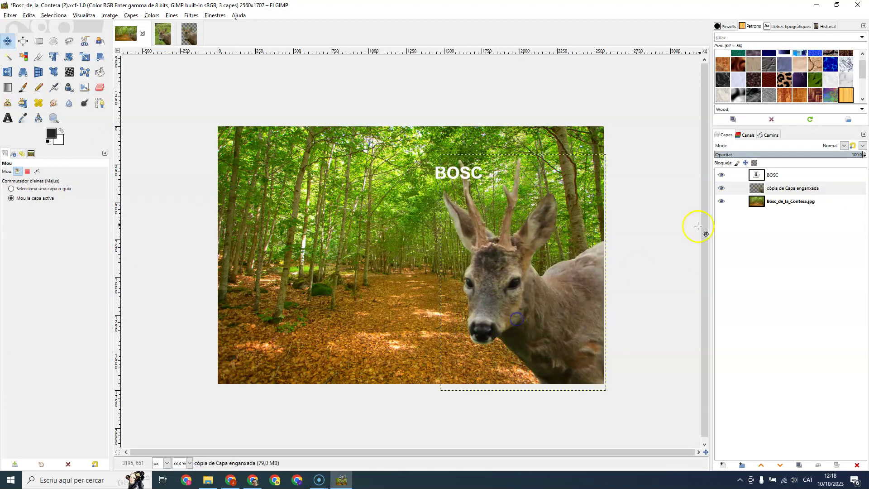
pyautogui.click(802, 179)
pyautogui.moveTo(514, 171); pyautogui.dragTo(355, 177)
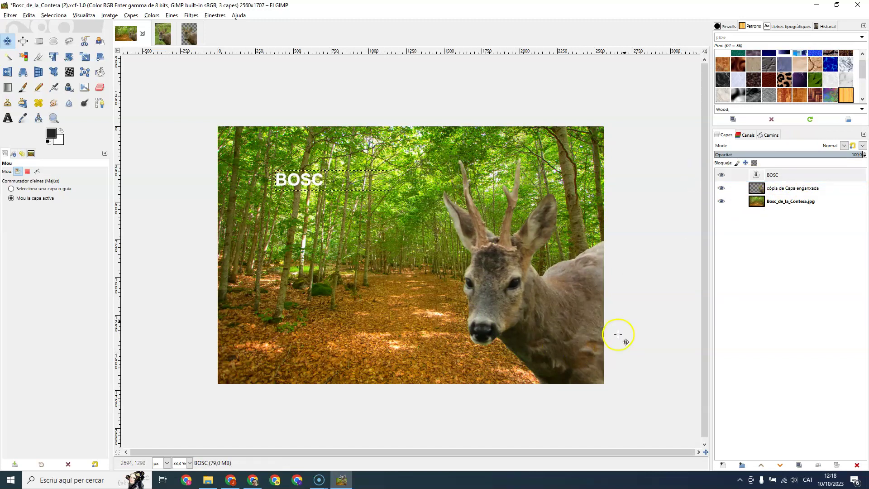
# Step: Rename the pasted deer layer as Cabirol
pyautogui.click(795, 190)
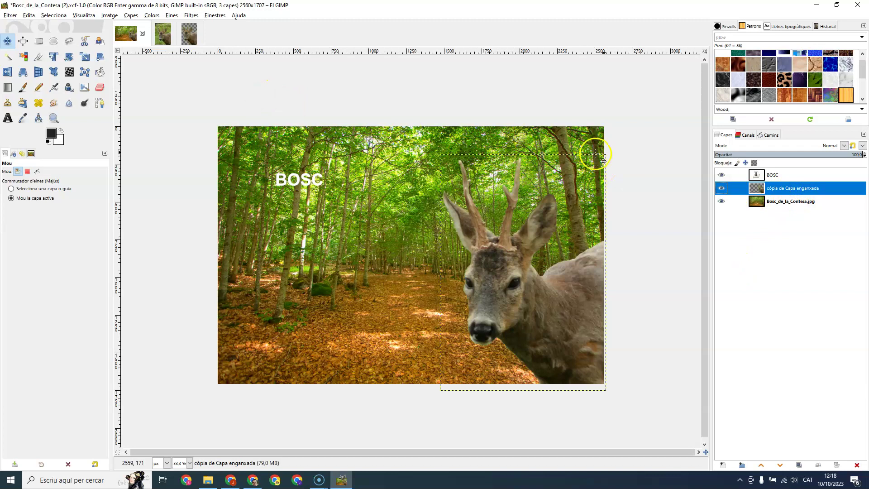
pyautogui.rightClick(804, 189)
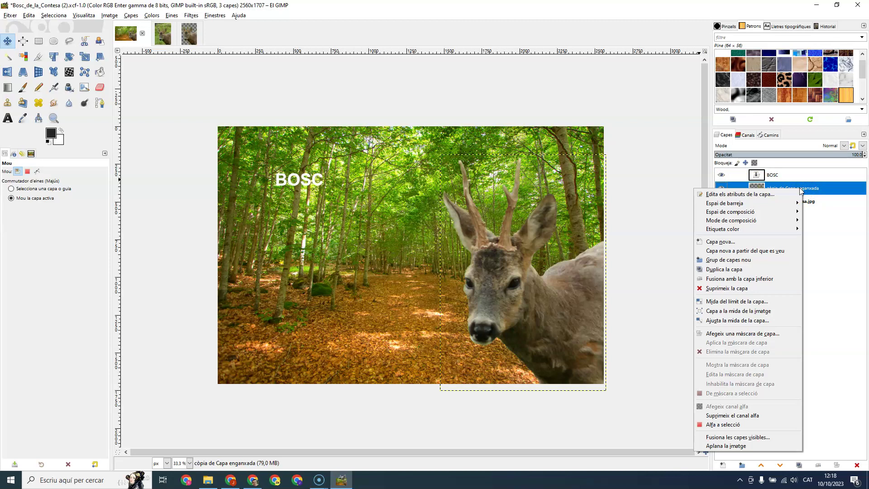
pyautogui.click(811, 192)
pyautogui.doubleClick(812, 189)
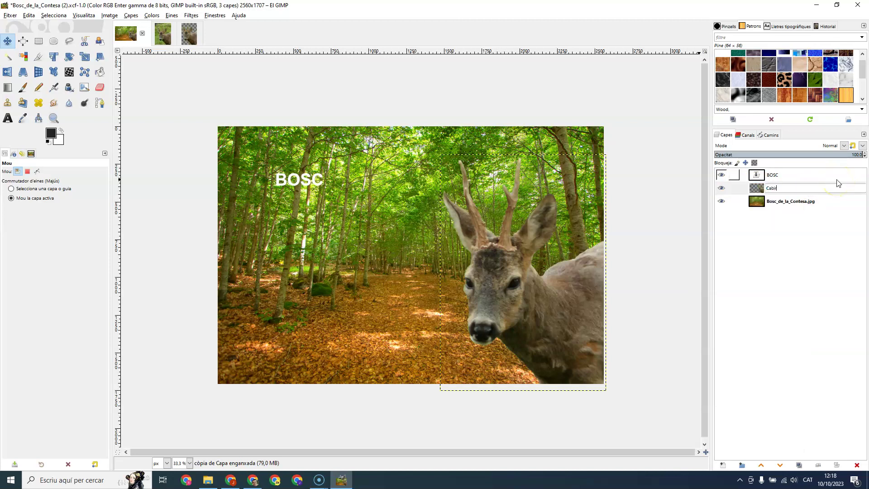
pyautogui.click(793, 281)
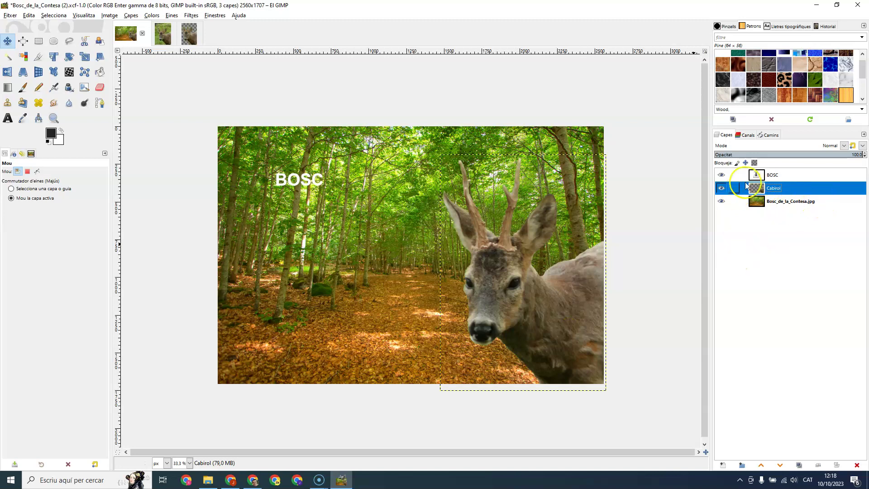
# Step: Hide the Cabirol layer, then paste the deer over the forest photo layer and move the floating copy to the photo's lower-right corner
pyautogui.click(722, 188)
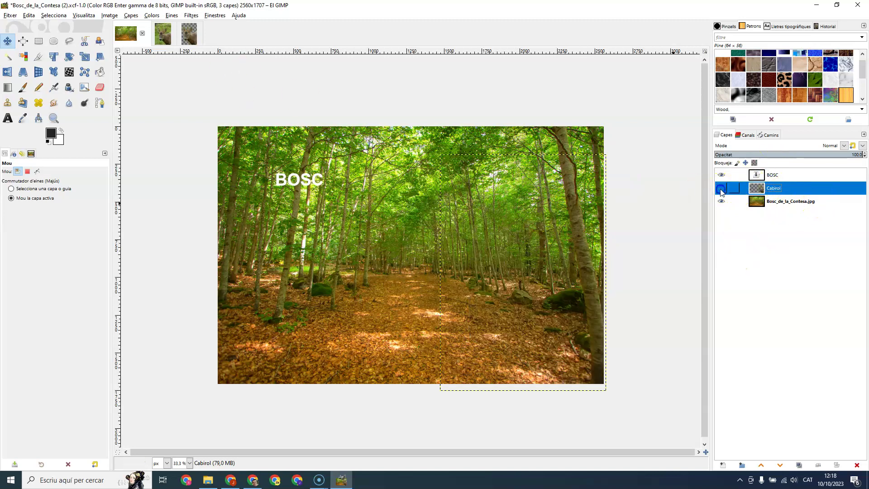
pyautogui.click(841, 202)
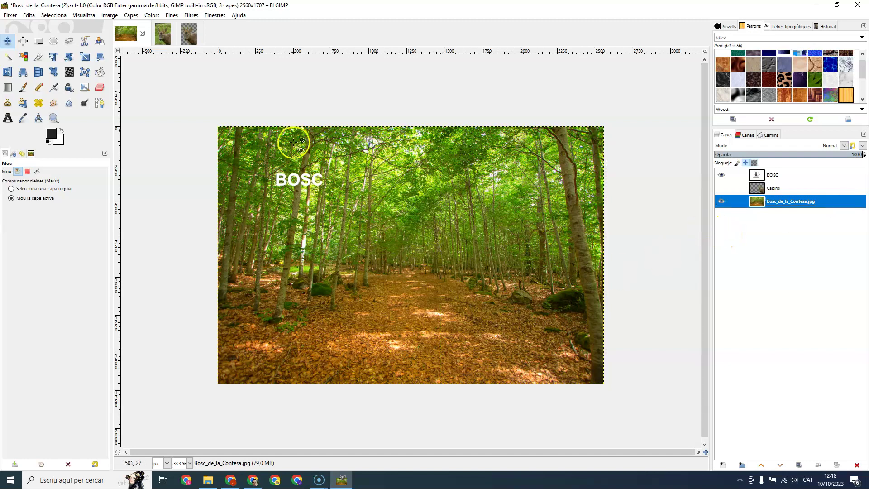
pyautogui.click(28, 17)
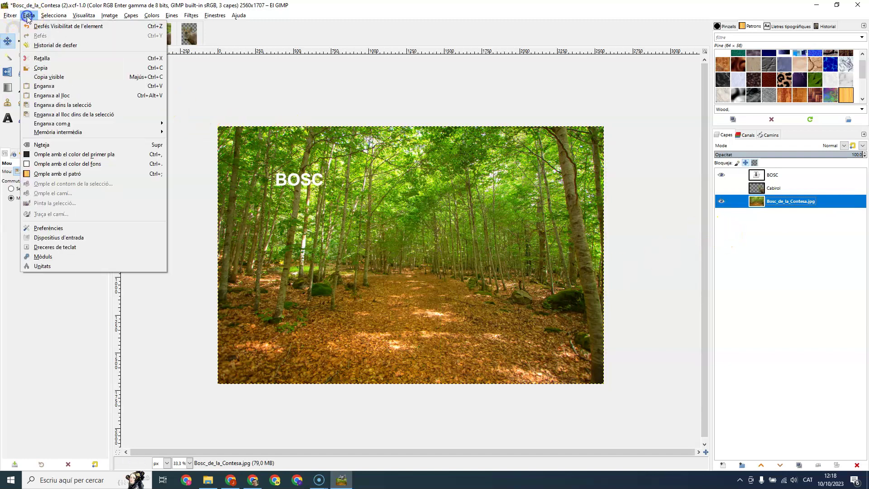
pyautogui.click(48, 87)
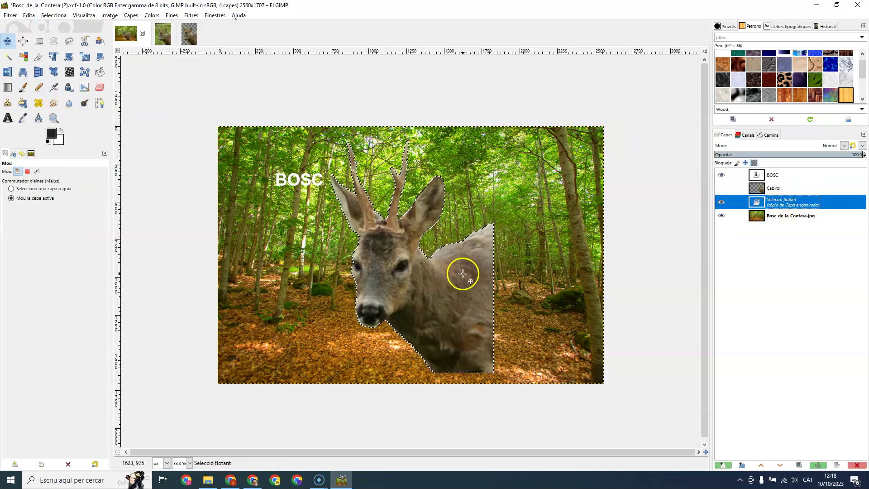
pyautogui.moveTo(447, 283); pyautogui.dragTo(561, 299)
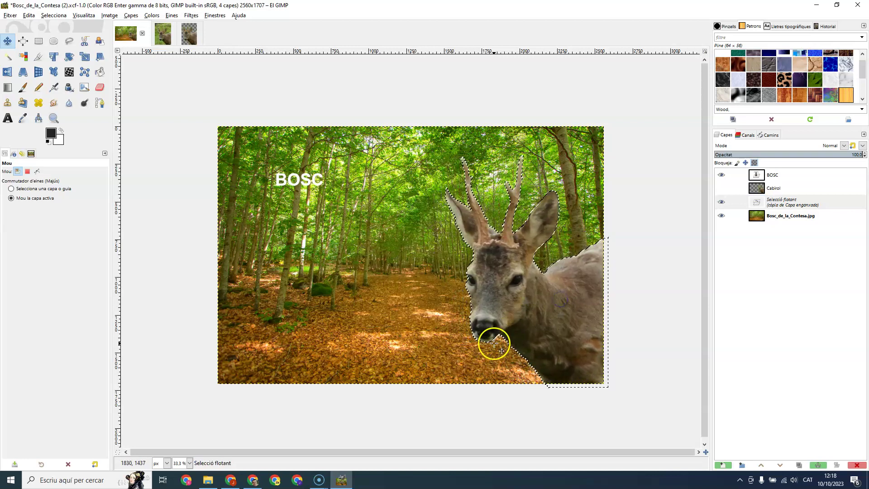
# Step: Anchor the floating deer to the forest photo layer, try to move the deer separately, and undo the anchoring
pyautogui.rightClick(836, 205)
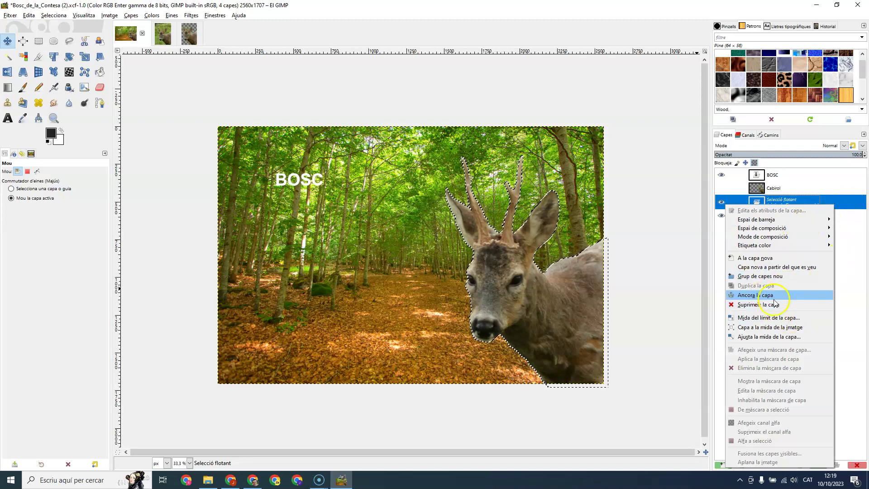
pyautogui.click(763, 296)
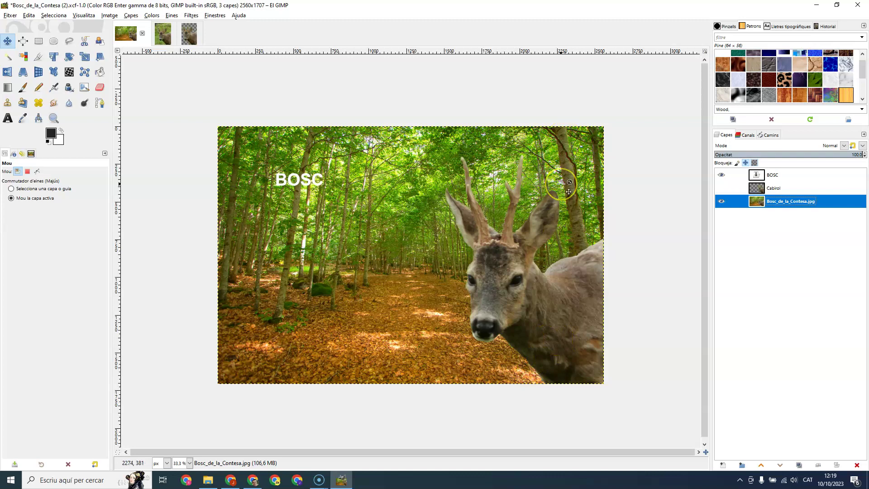
pyautogui.moveTo(491, 320)
pyautogui.mouseDown()
pyautogui.moveTo(504, 361)
pyautogui.moveTo(528, 385)
pyautogui.moveTo(458, 292)
pyautogui.mouseUp()
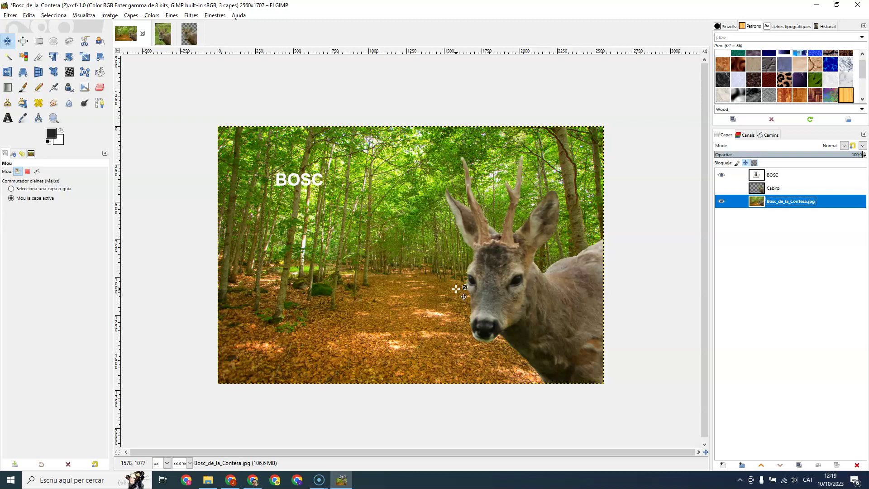
pyautogui.hotkey('ctrl', 'v')
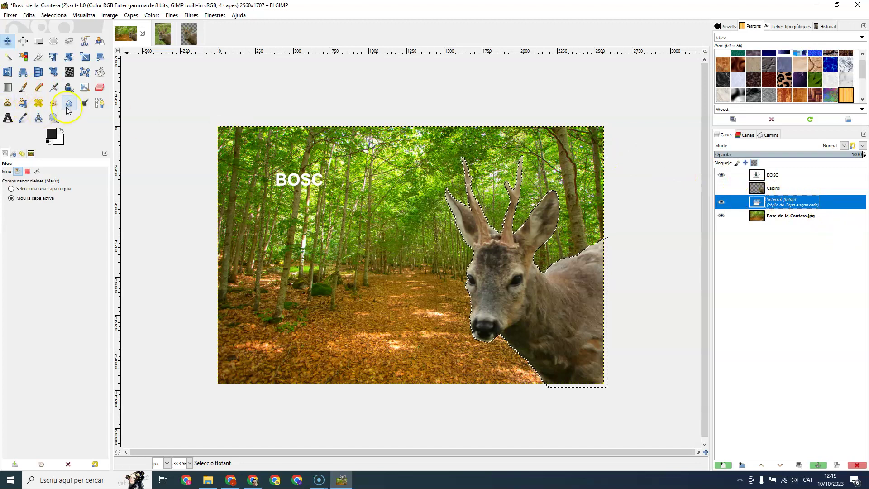
# Step: Choose the Pencil tool and try to select the Bosc_de_la_Contesa.jpg and Cabirol layers while the deer is still a floating selection
pyautogui.click(39, 87)
pyautogui.click(799, 216)
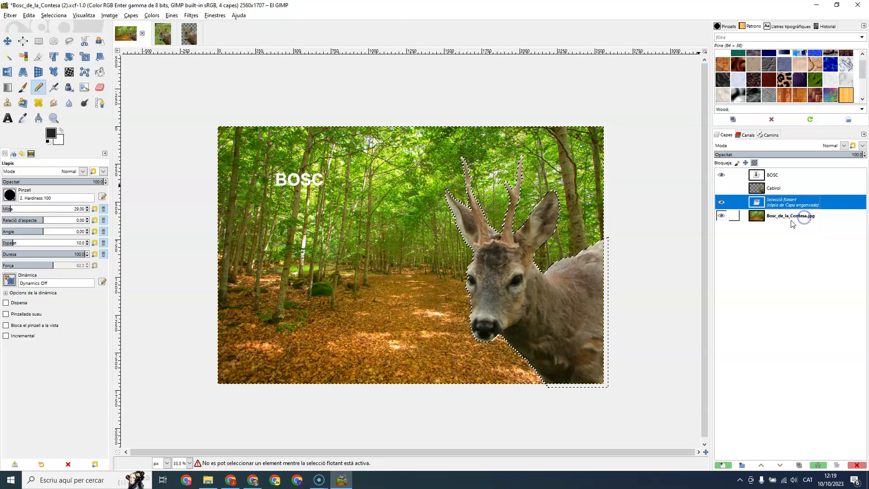
pyautogui.click(791, 185)
pyautogui.click(821, 215)
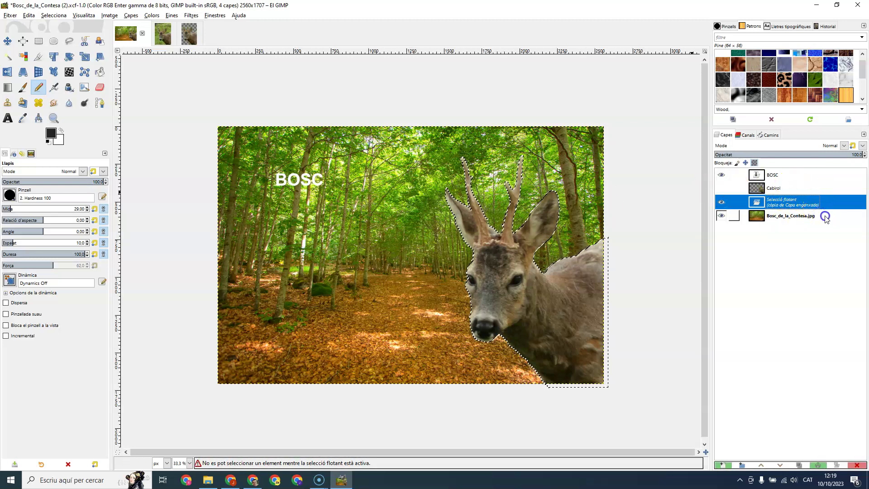
pyautogui.click(786, 219)
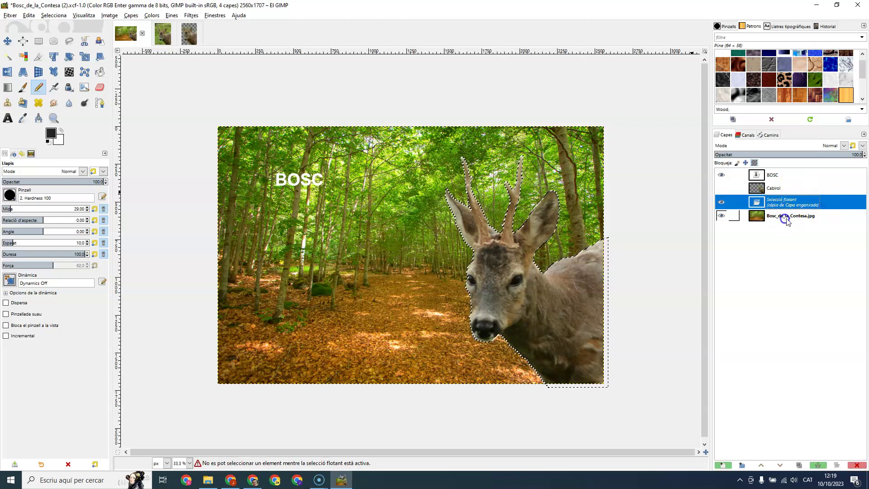
pyautogui.click(785, 218)
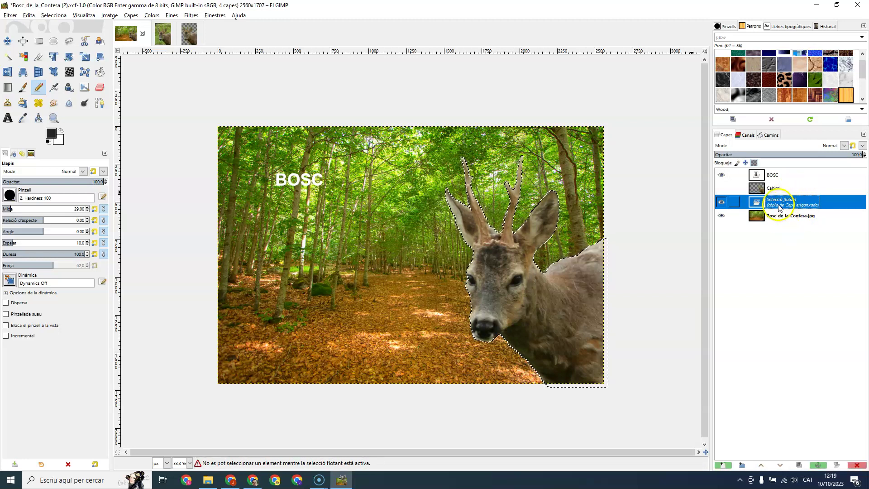
# Step: Convert the floating deer selection into a regular layer by renaming it cabirol 2
pyautogui.doubleClick(780, 204)
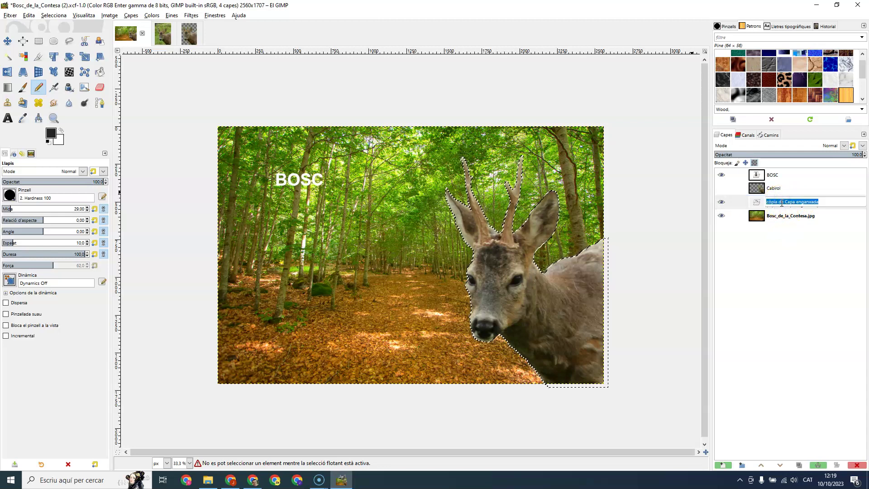
pyautogui.write('cabir')
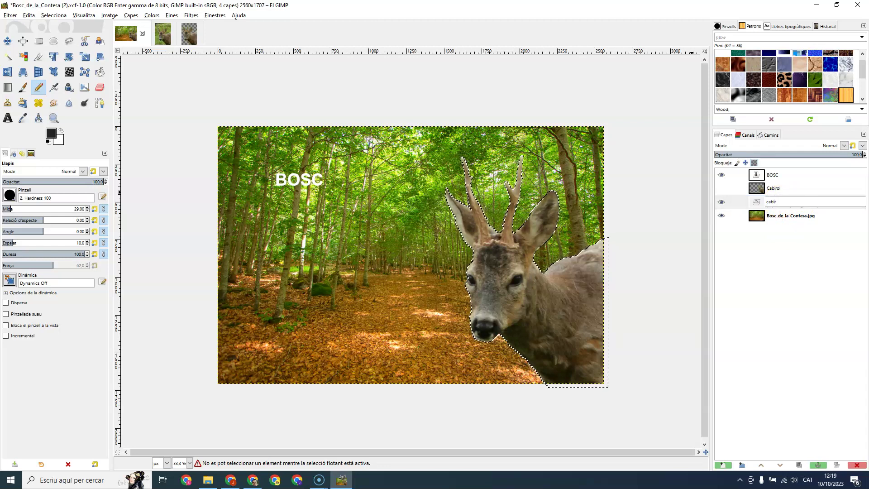
pyautogui.write('ol 2')
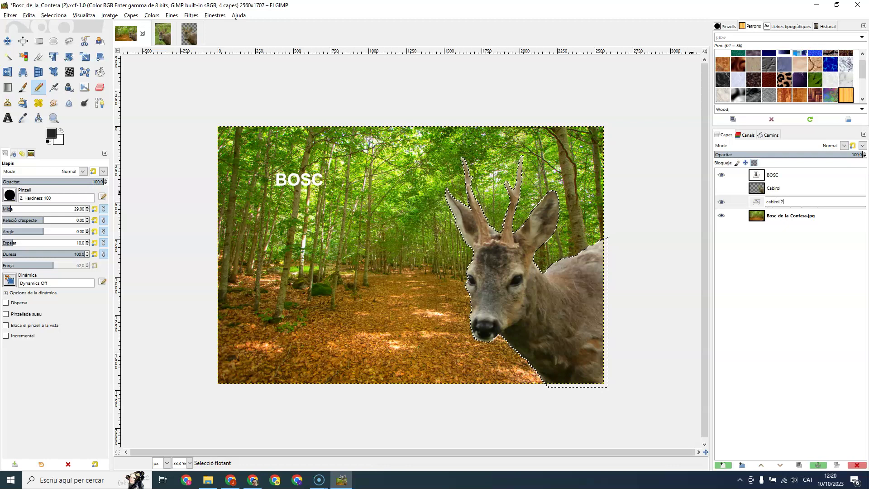
pyautogui.click(772, 203)
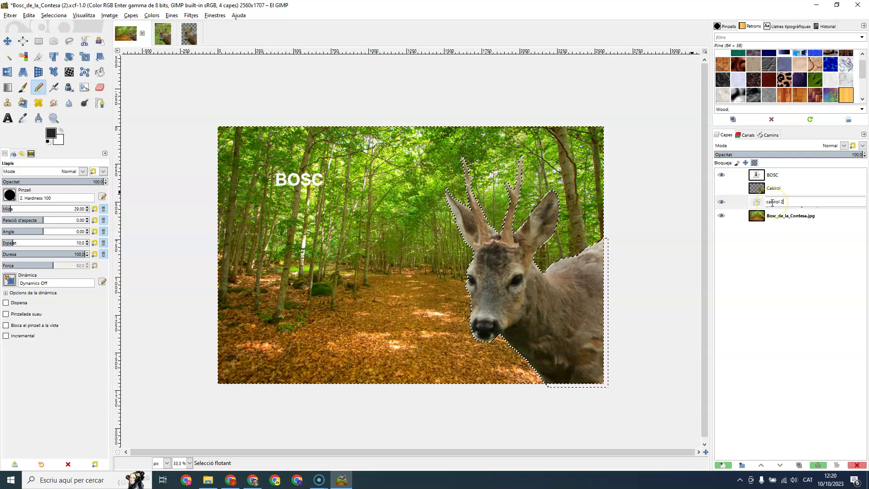
pyautogui.press('Return')
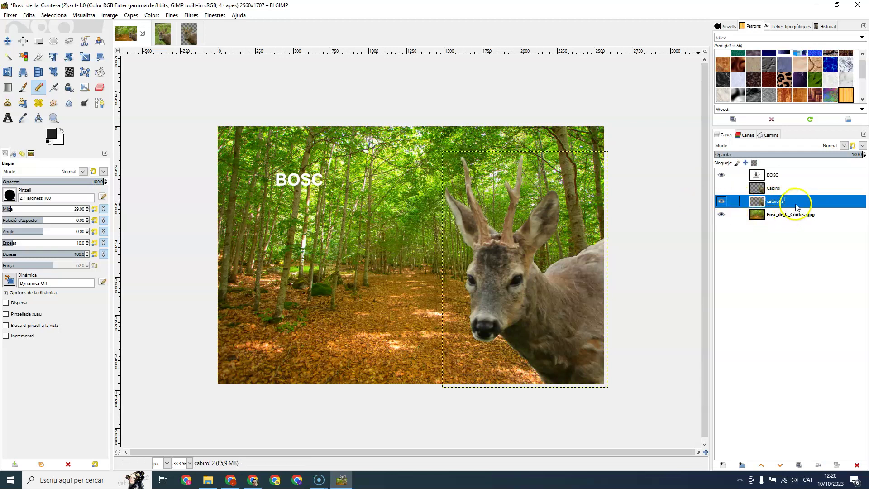
# Step: Delete the cabirol 2 layer and make the original Cabirol layer visible again
pyautogui.rightClick(822, 204)
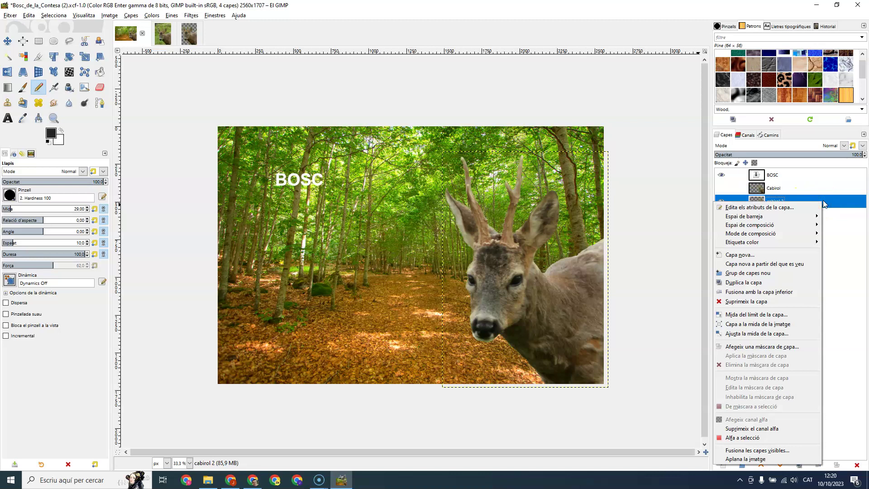
pyautogui.click(763, 301)
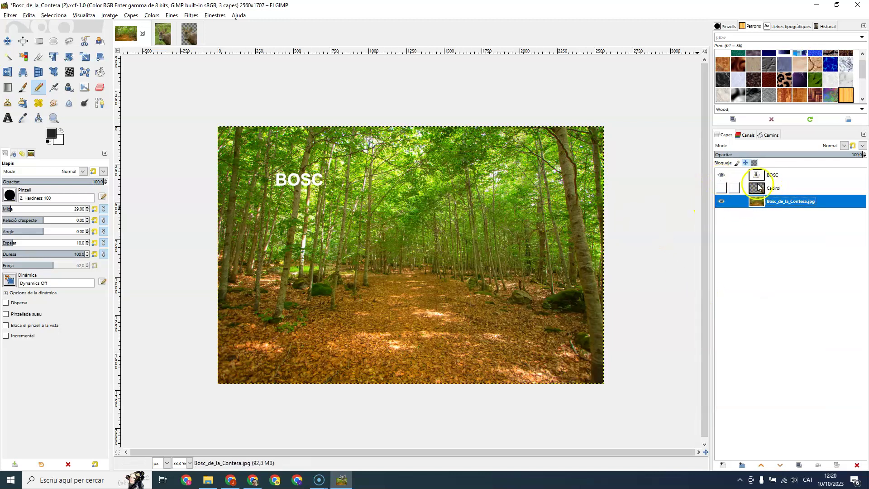
pyautogui.click(721, 189)
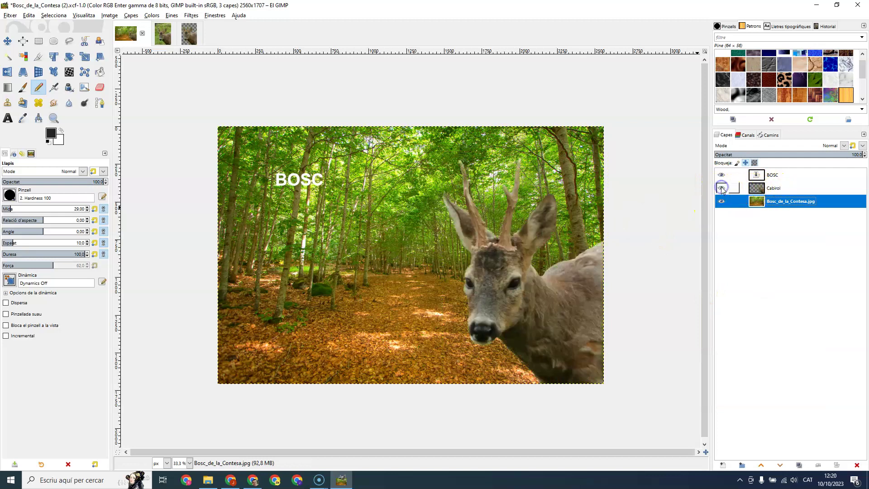
# Step: Scale the Cabirol layer proportionally down to 550 × 782 px, keeping the deer at the photo's lower-right corner
pyautogui.click(787, 188)
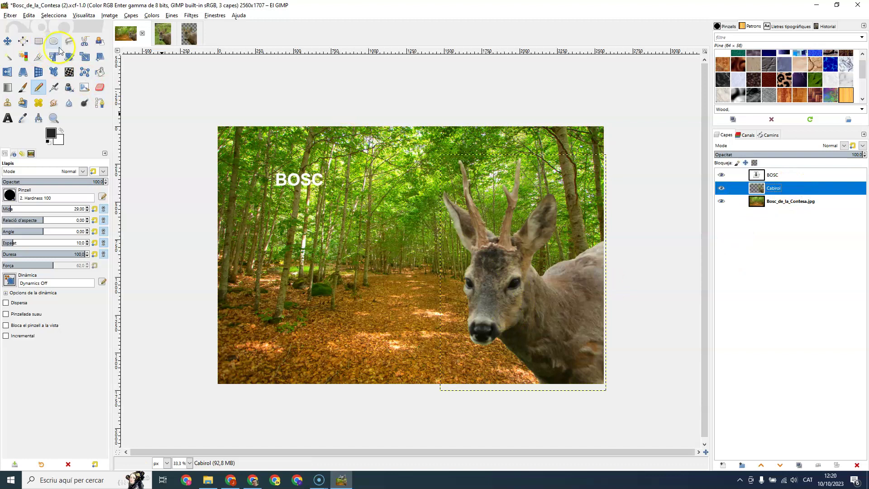
pyautogui.click(85, 57)
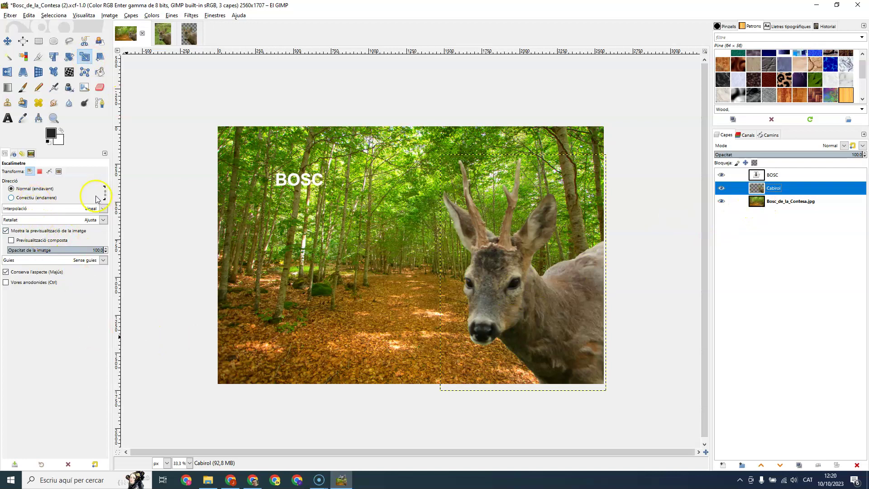
pyautogui.click(532, 314)
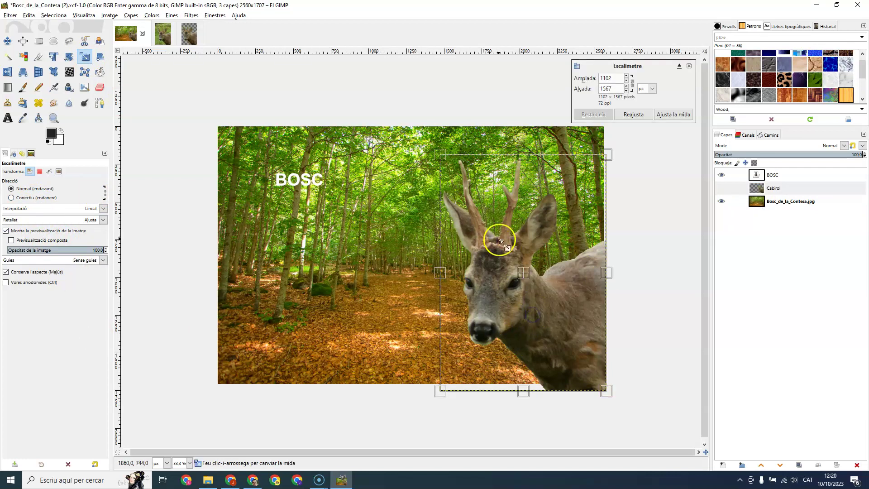
pyautogui.moveTo(440, 155); pyautogui.dragTo(524, 275)
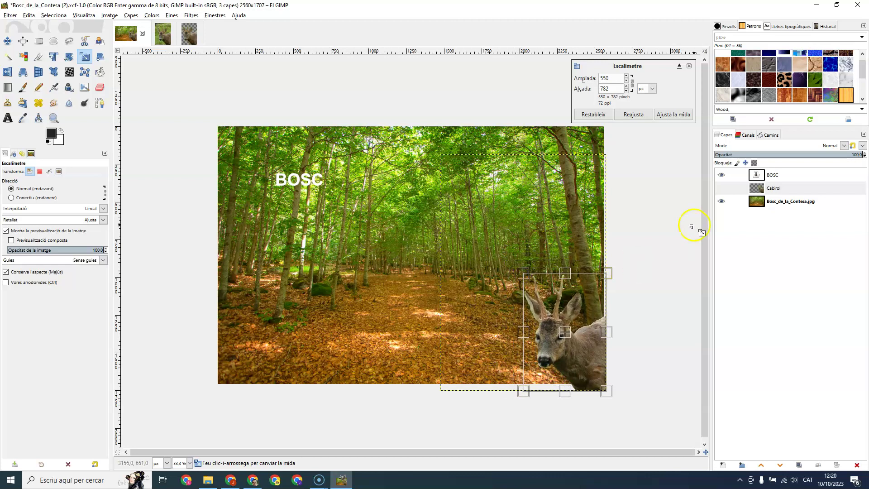
pyautogui.click(722, 189)
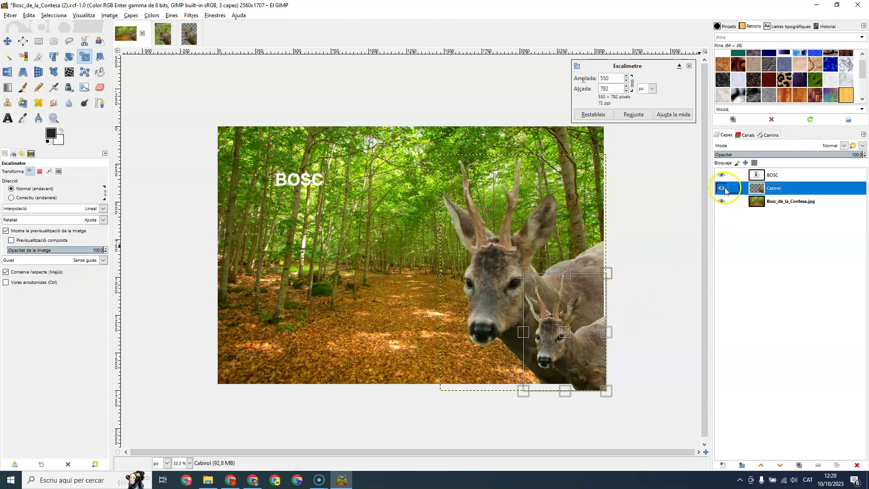
pyautogui.click(723, 189)
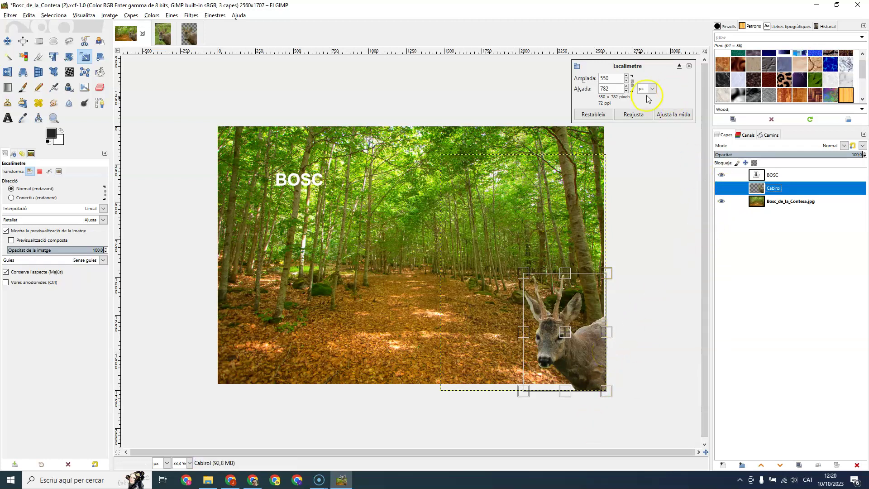
pyautogui.click(674, 115)
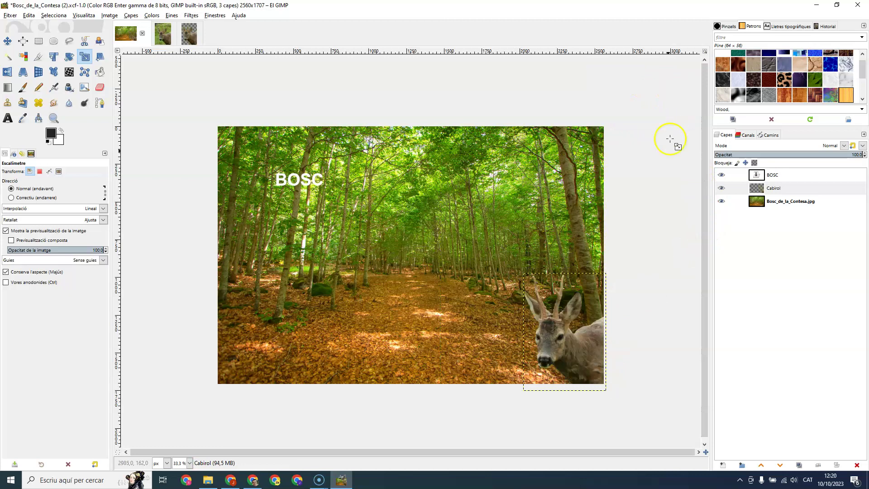